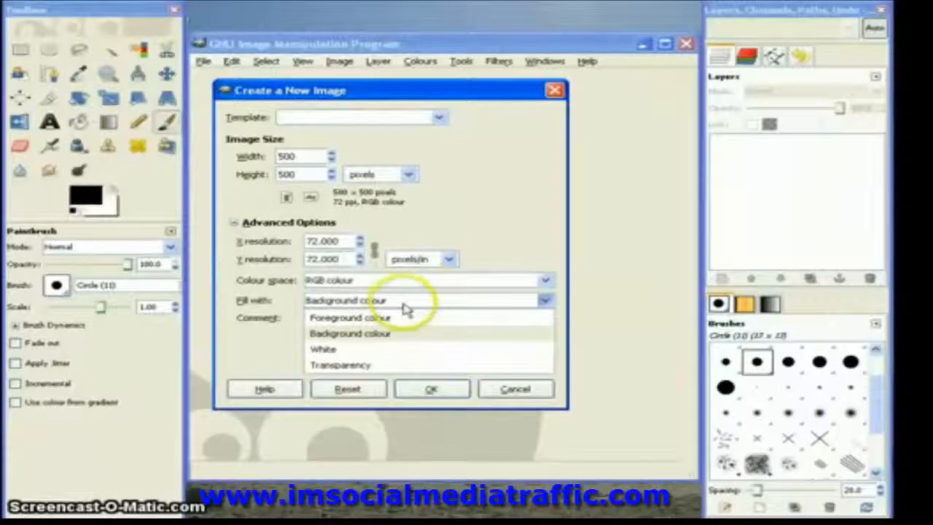
Set the new image's fill to White and create the 500 × 500 pixel canvas
left_click(322, 350)
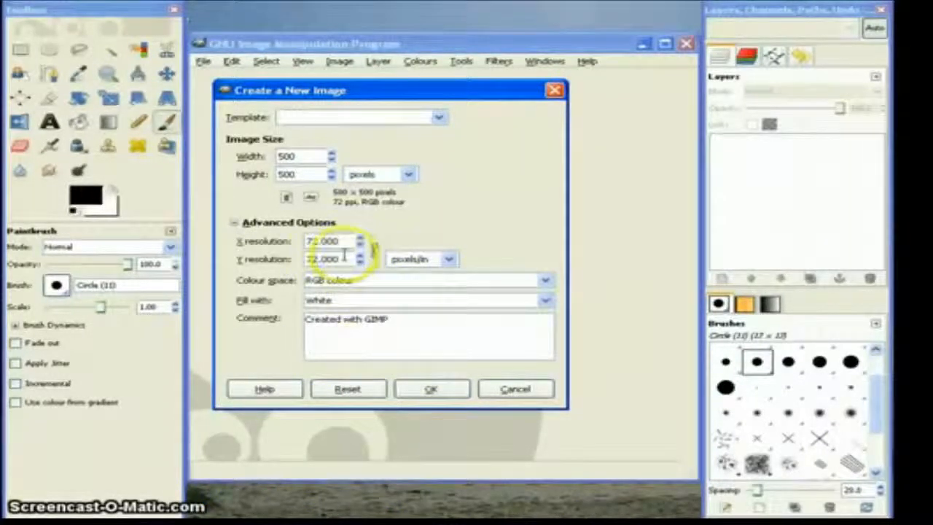
left_click(347, 241)
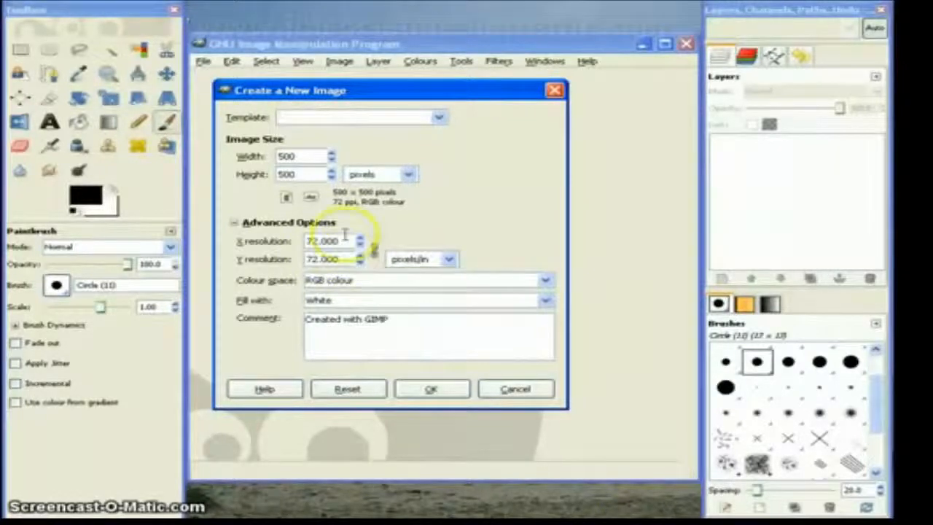
left_click(421, 345)
left_click(431, 391)
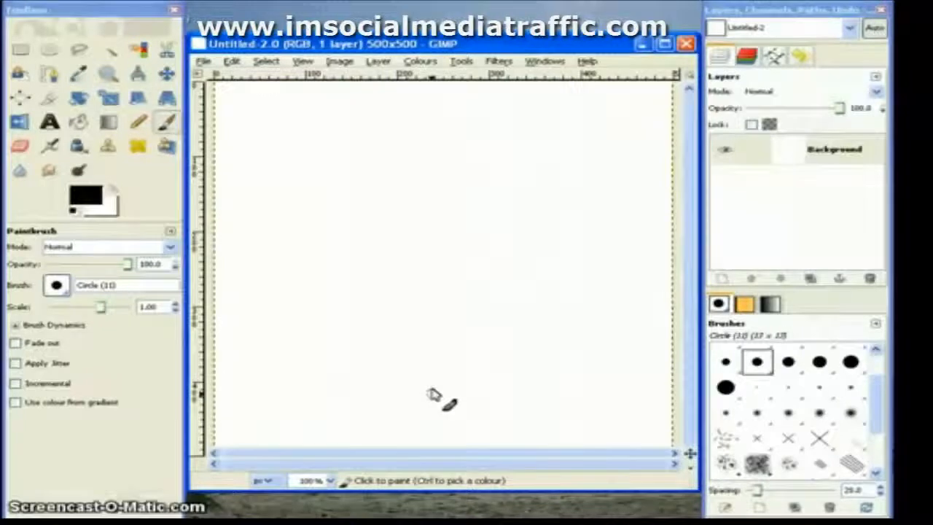
Add a text layer in the canvas's upper left area reading "TEXT" and "HERE" on two lines
left_click(50, 123)
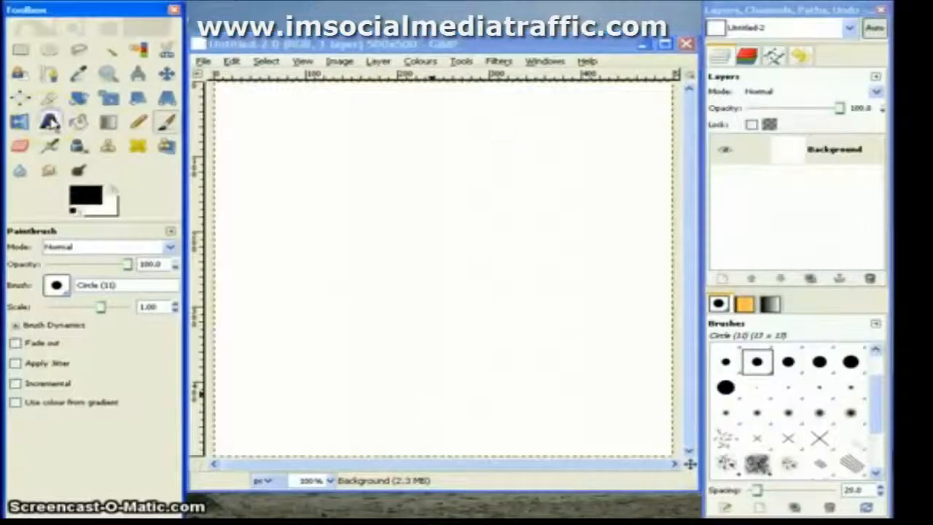
left_click(285, 161)
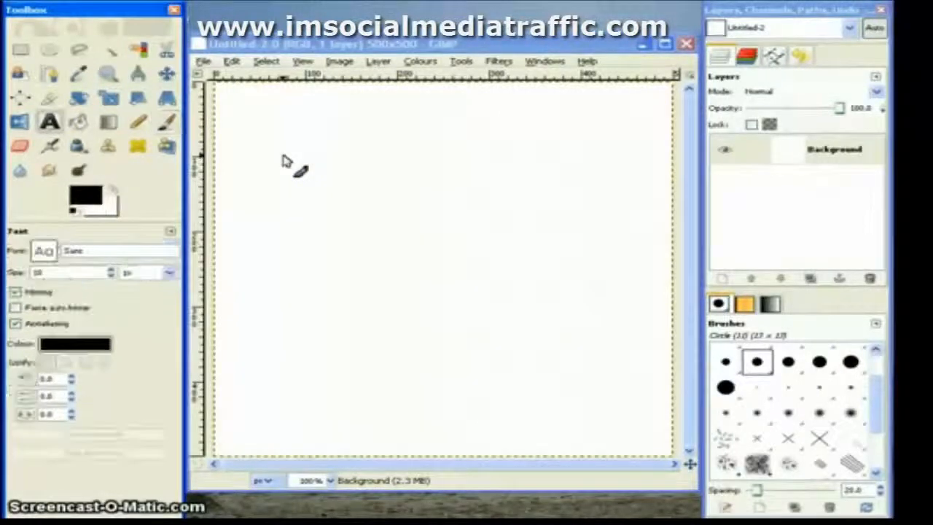
left_click(312, 157)
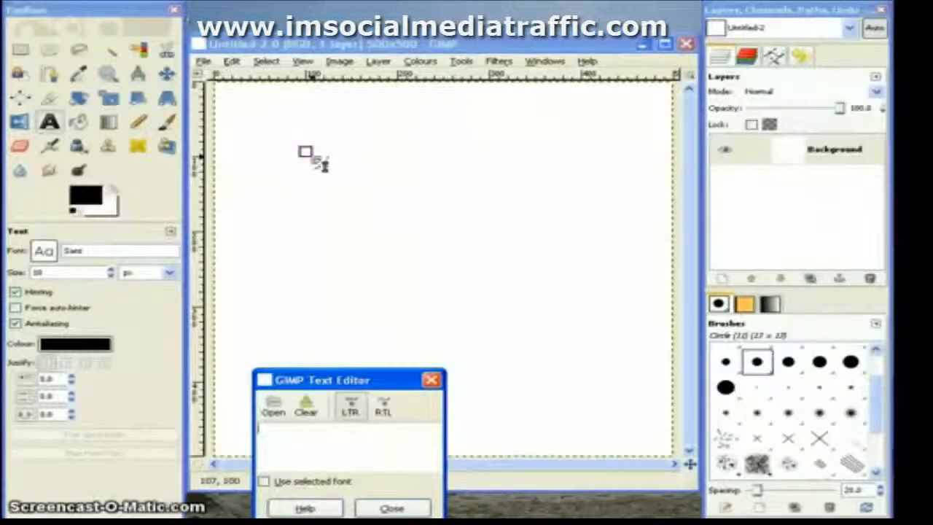
left_click(293, 154)
left_click(310, 447)
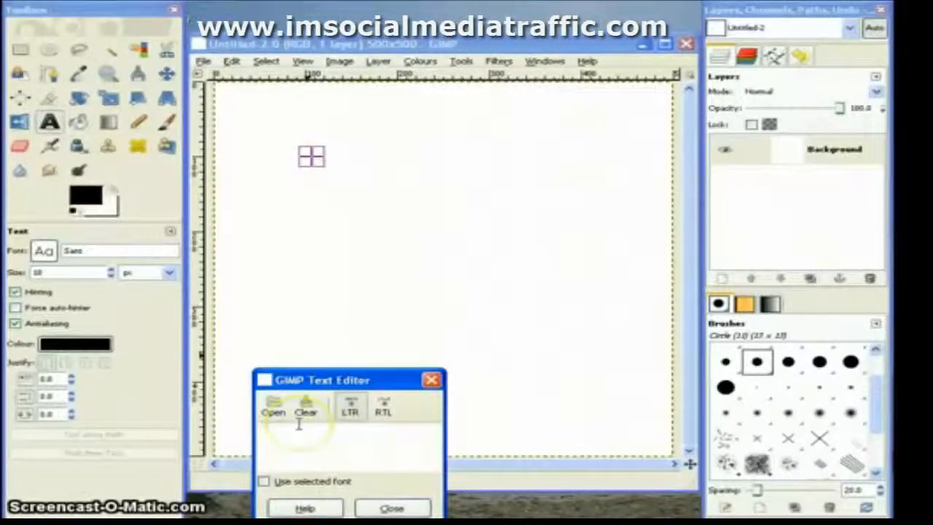
type("T")
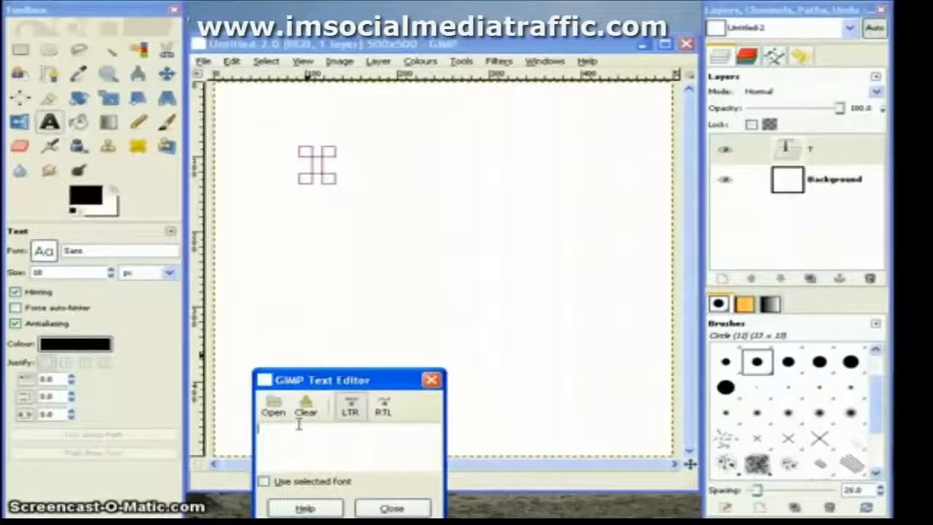
type("EXT")
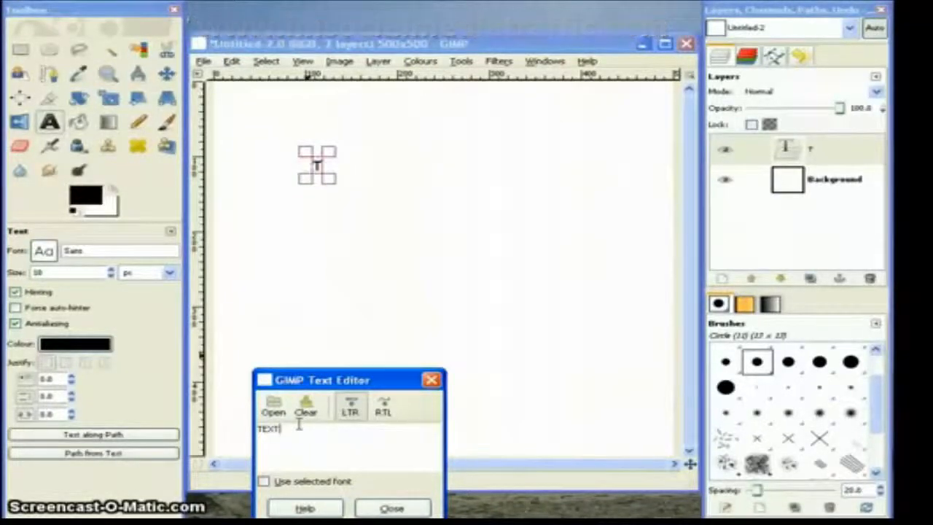
key("Return")
type("HERE")
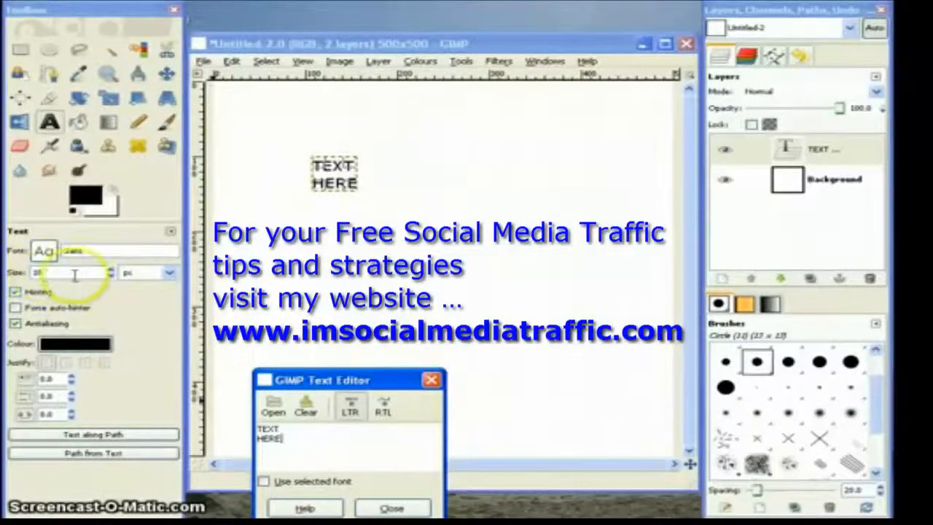
Enlarge the "TEXT HERE" text to 92 px and justify it centered
left_click(111, 269)
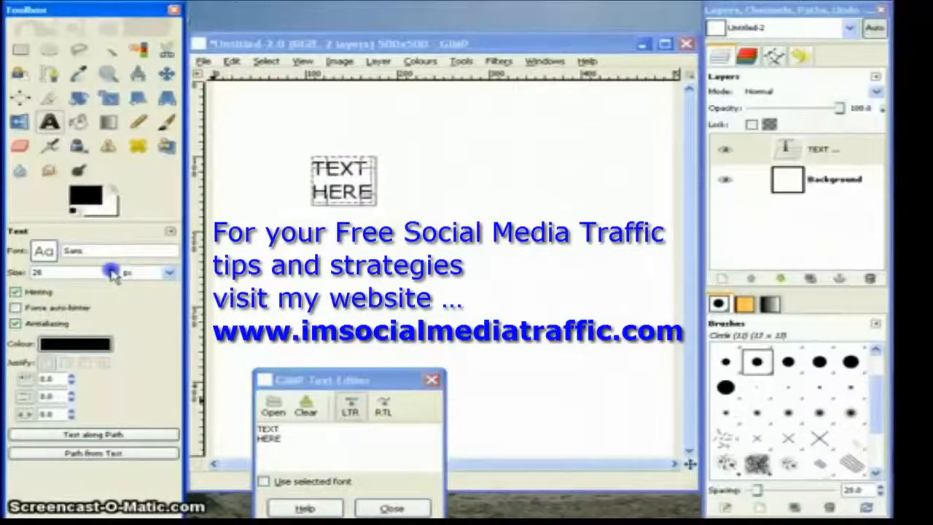
left_click_drag(111, 272, 113, 274)
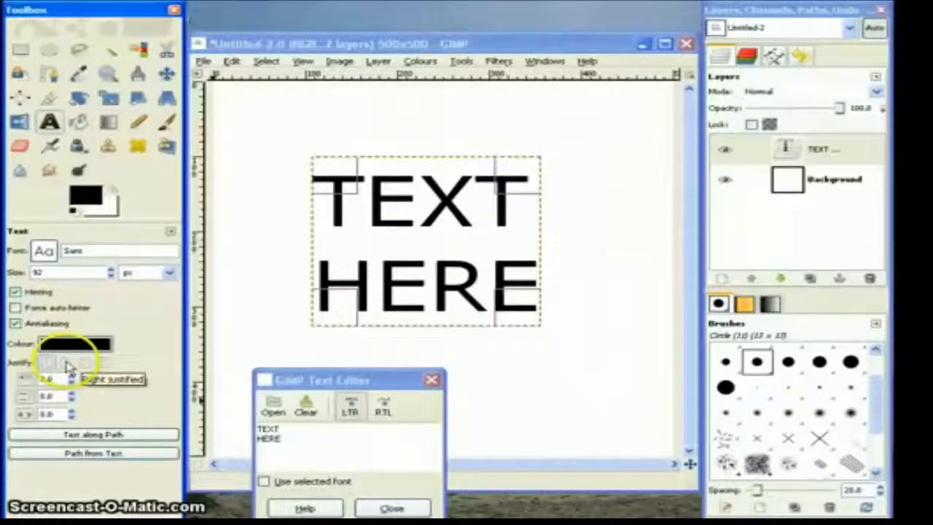
left_click(85, 362)
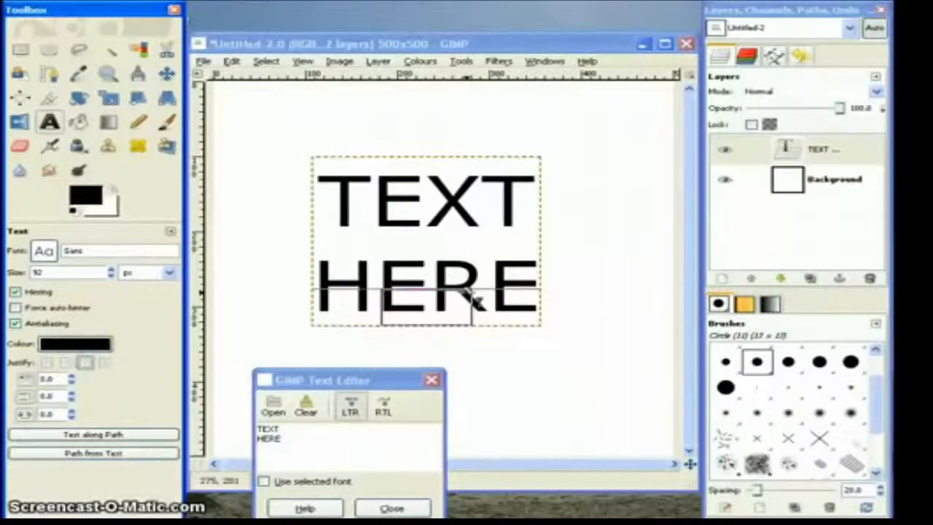
Widen the "TEXT HERE" text box to the full canvas width and move it up near the canvas's upper edge
left_click_drag(510, 236, 644, 245)
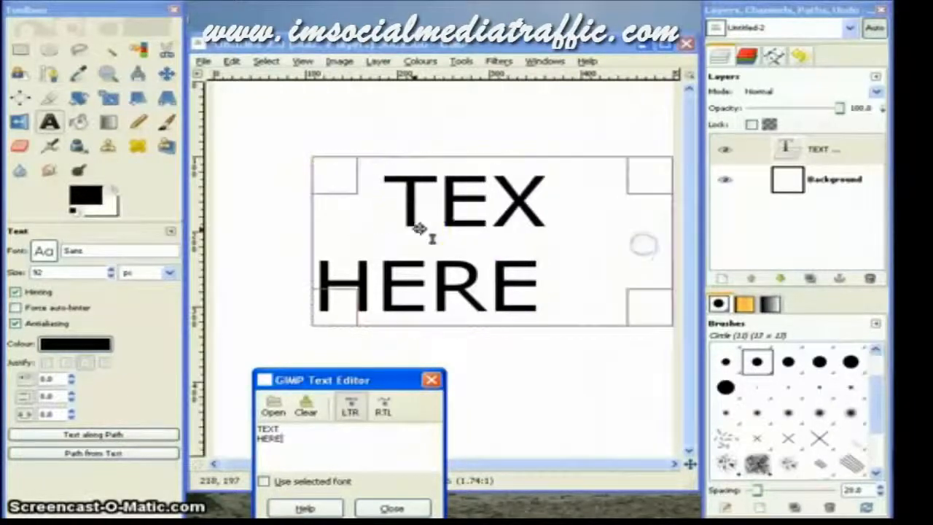
left_click_drag(347, 236, 242, 237)
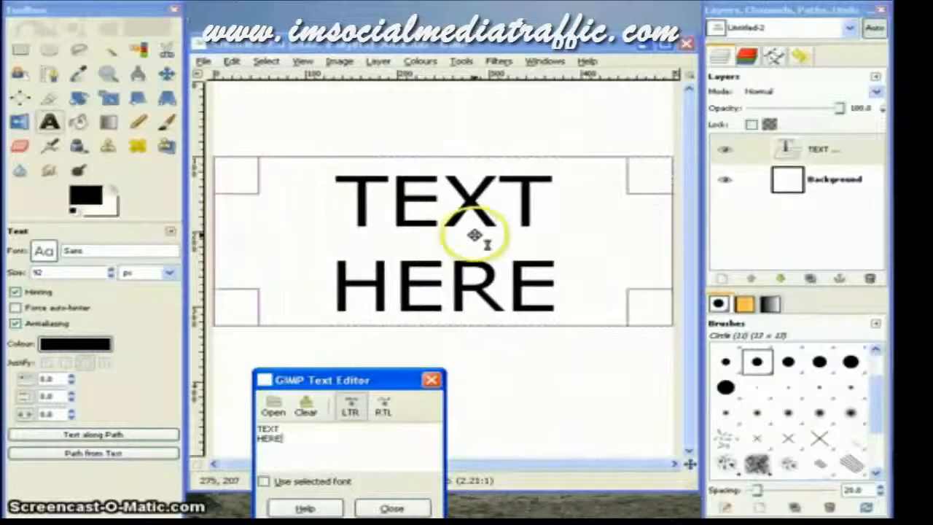
left_click_drag(459, 231, 462, 179)
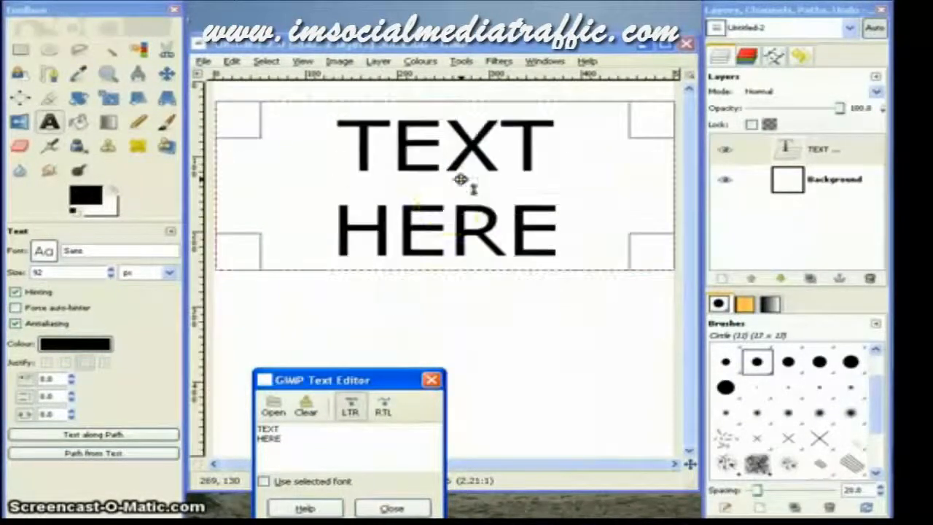
left_click(347, 277)
Change the font of the "TEXT HERE" text to Stencil
left_click(44, 251)
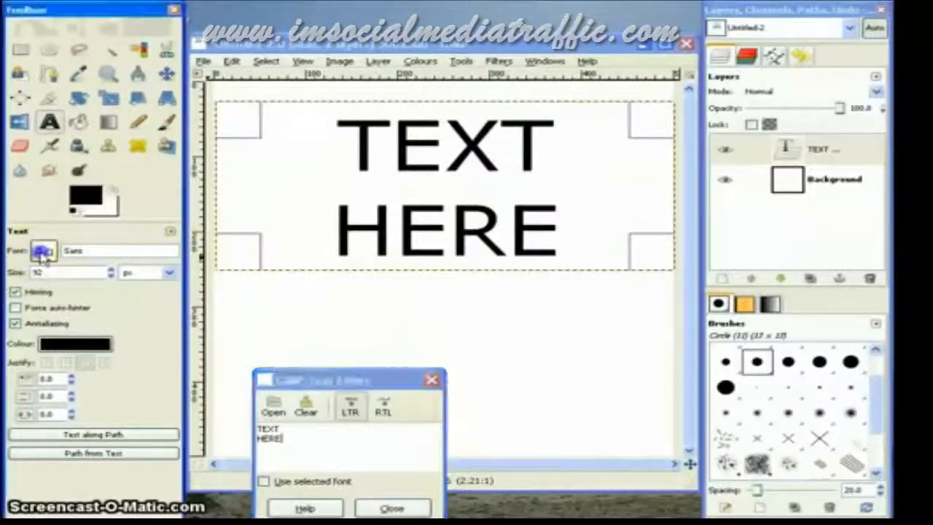
left_click(44, 251)
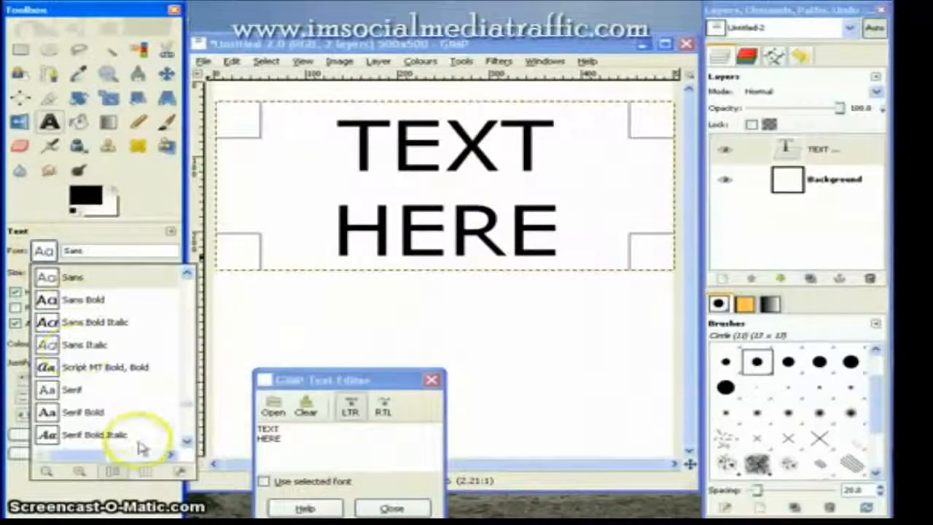
left_click(187, 441)
left_click(187, 441)
left_click(188, 441)
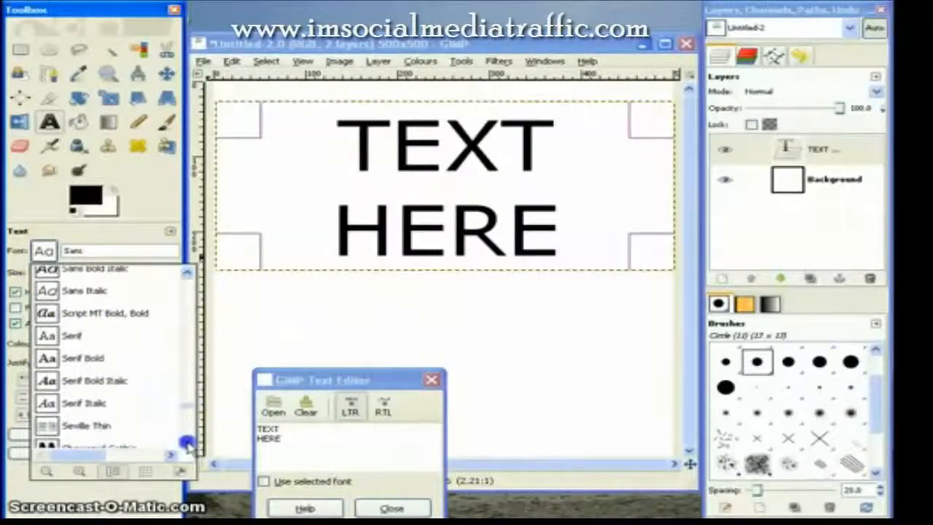
left_click(187, 441)
left_click(187, 441)
left_click(187, 441)
left_click(187, 441)
left_click(188, 441)
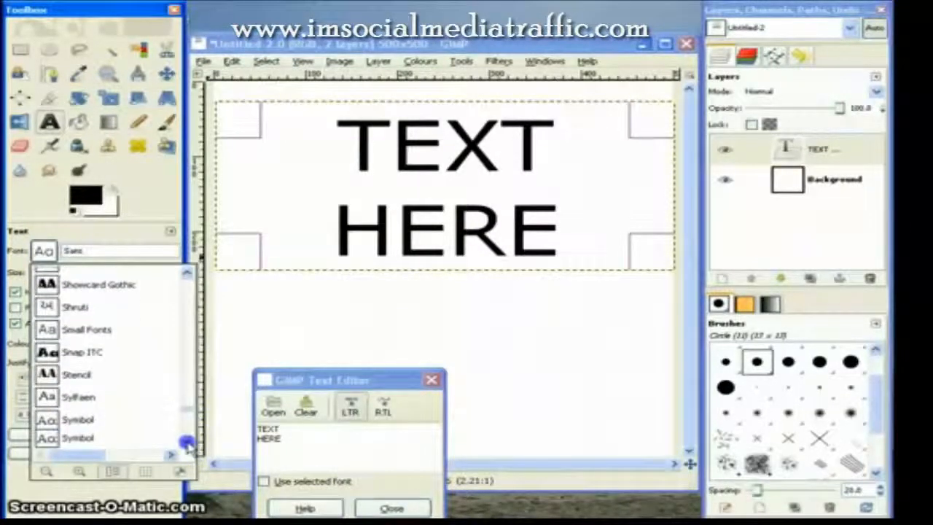
left_click(188, 441)
left_click(50, 338)
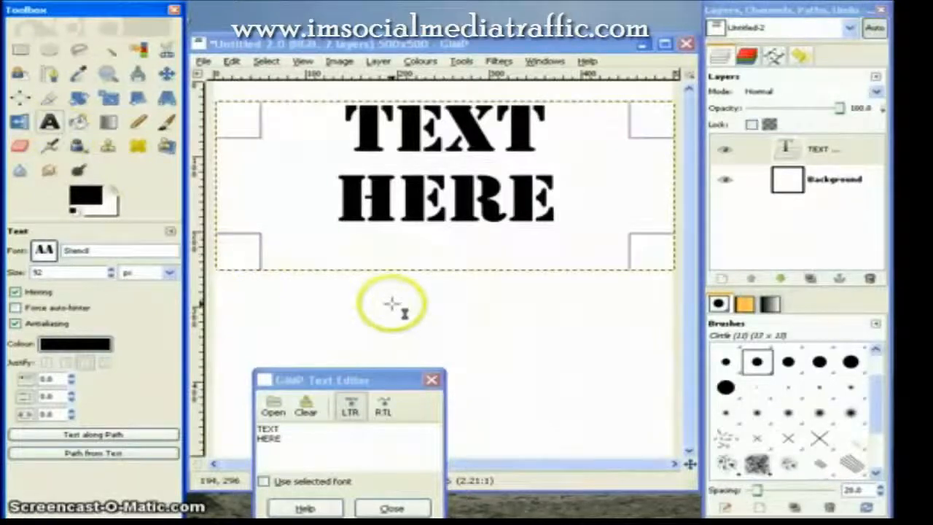
Add a second text layer reading "logo" in the lower right area of the canvas
left_click(503, 339)
left_click(496, 338)
left_click(345, 380)
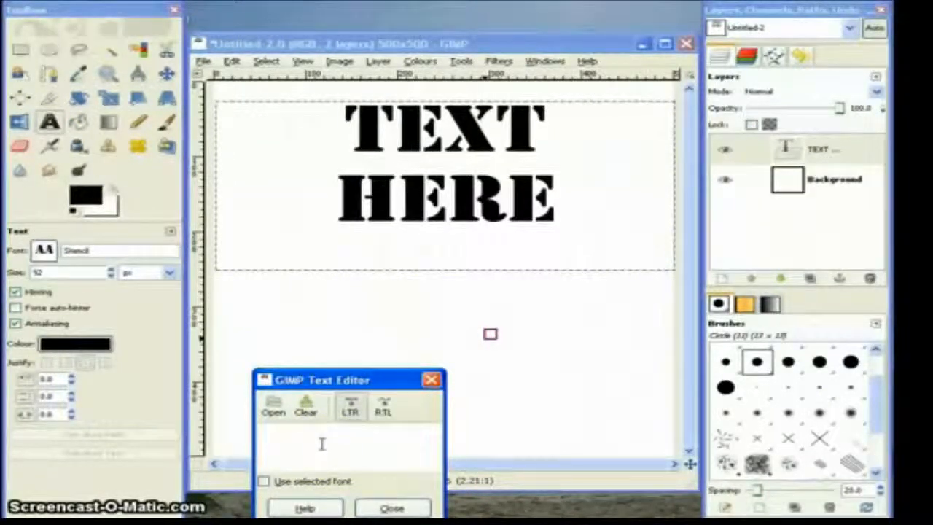
type("logo")
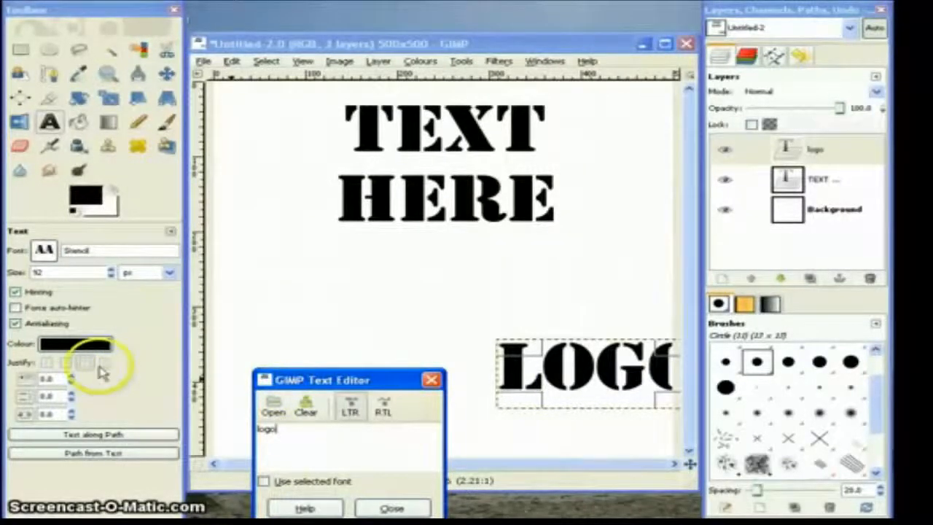
Set the "logo" text's font to Tahoma and enlarge it to 196 px
left_click(44, 250)
left_click(45, 252)
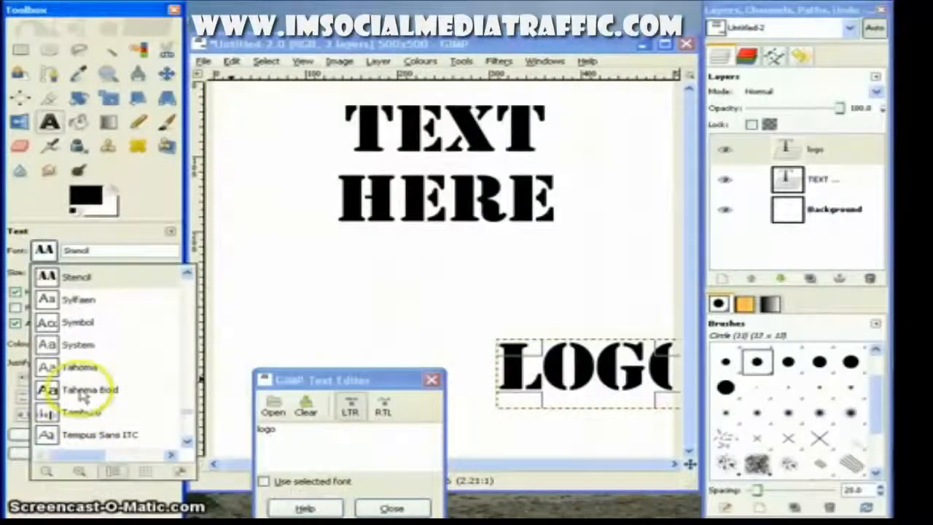
left_click(80, 368)
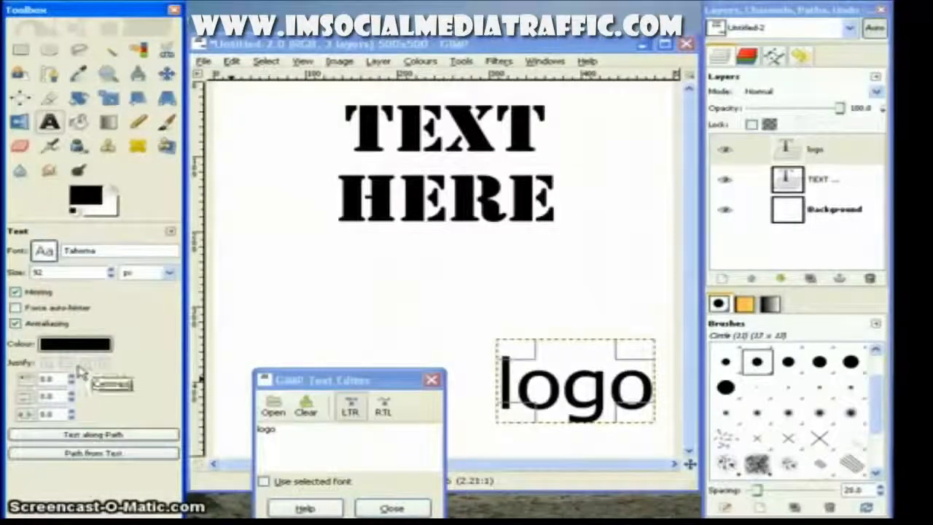
scroll(112, 272, "up", 20)
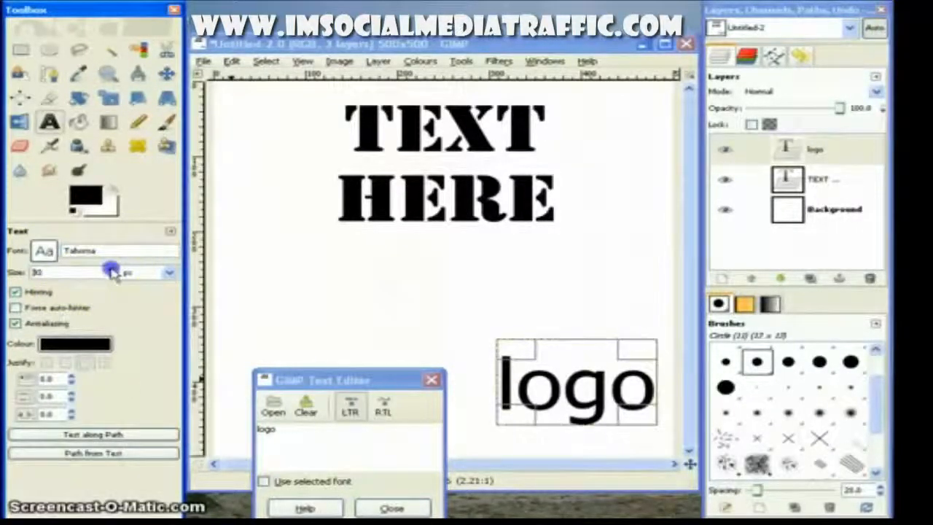
scroll(112, 271, "up", 10)
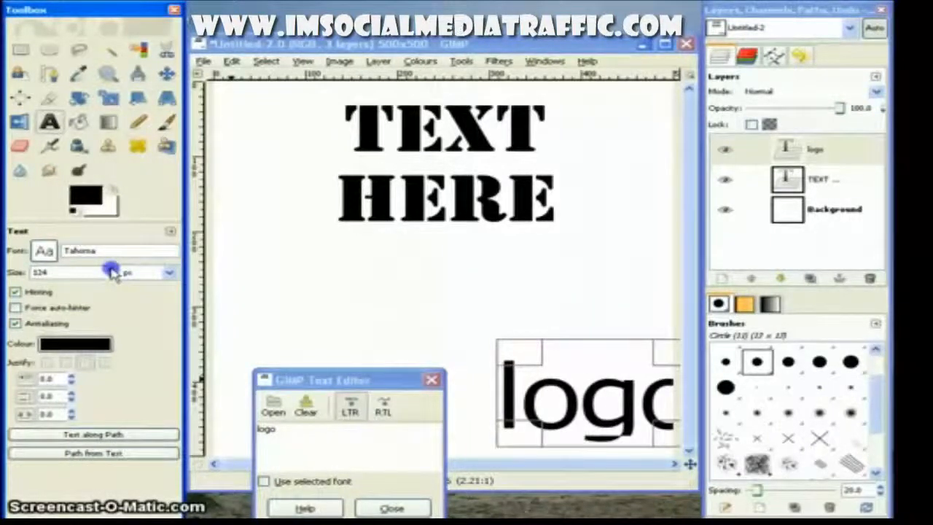
scroll(112, 271, "up", 20)
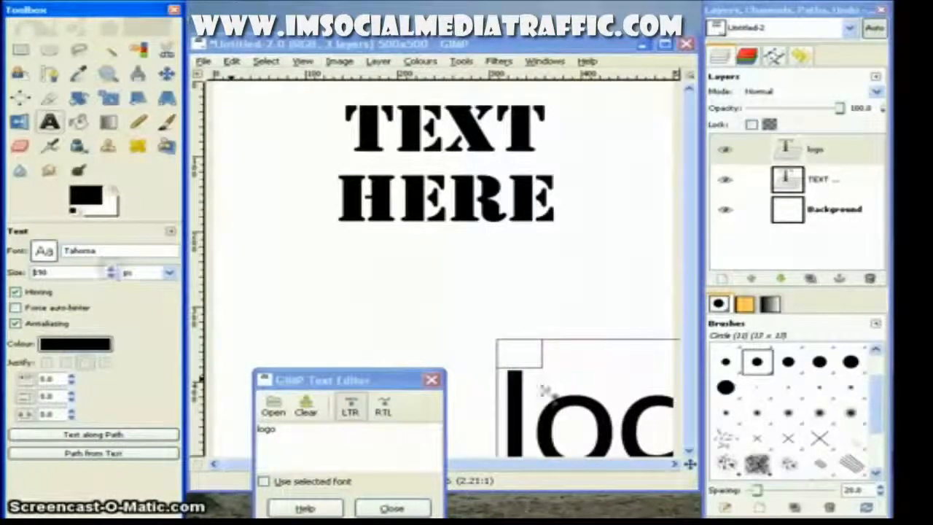
Move the "logo" text below "TEXT HERE", widen its box to the full canvas width, and close the text editor
mouse_move(608, 406)
left_mouse_down()
mouse_move(383, 321)
mouse_move(396, 323)
left_mouse_up()
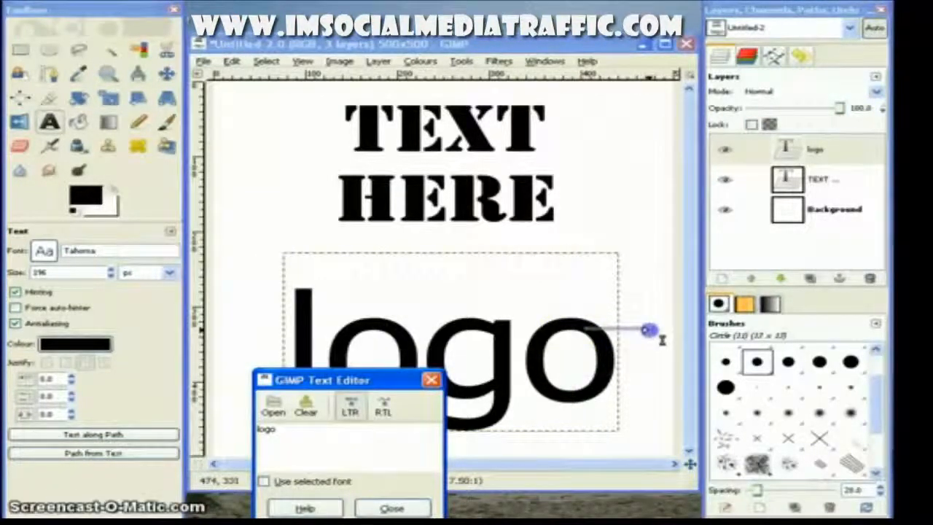
left_click_drag(596, 345, 649, 343)
left_click_drag(312, 344, 239, 343)
left_click_drag(305, 339, 234, 323)
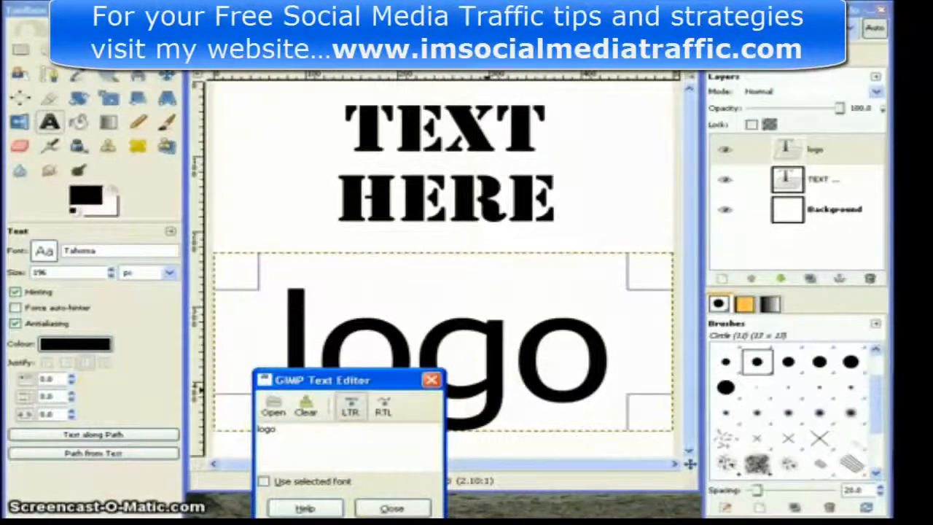
left_click(392, 509)
left_click(611, 206)
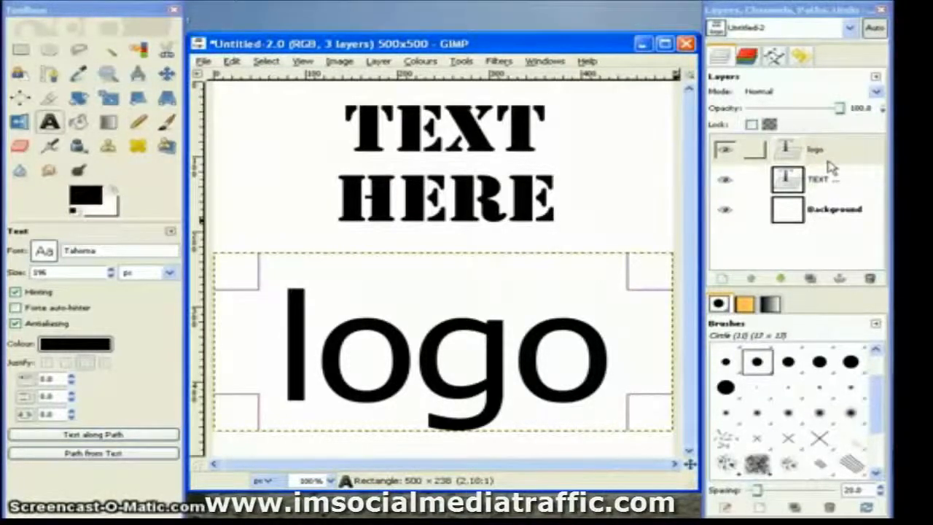
Add a new 500 × 500 px transparent layer and place it between the "TEXT HERE" layer and the Background
left_click(777, 250)
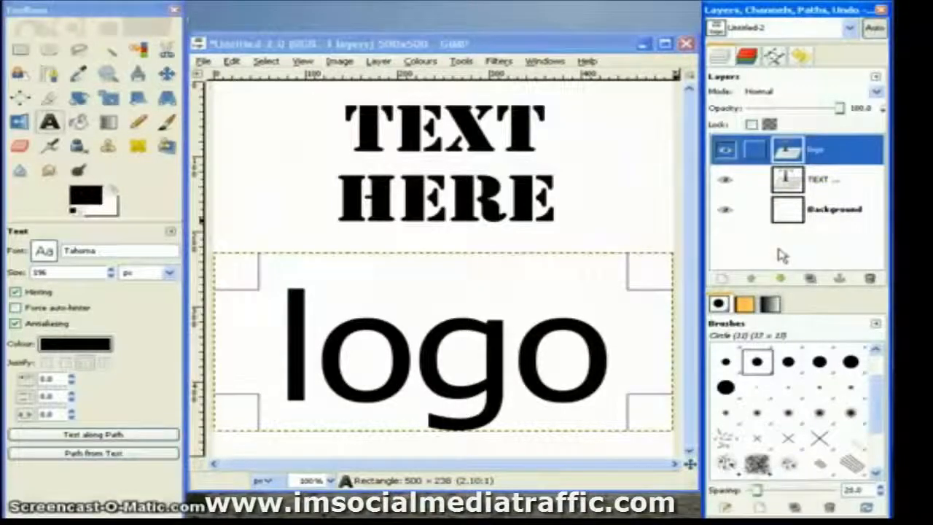
left_click(786, 250)
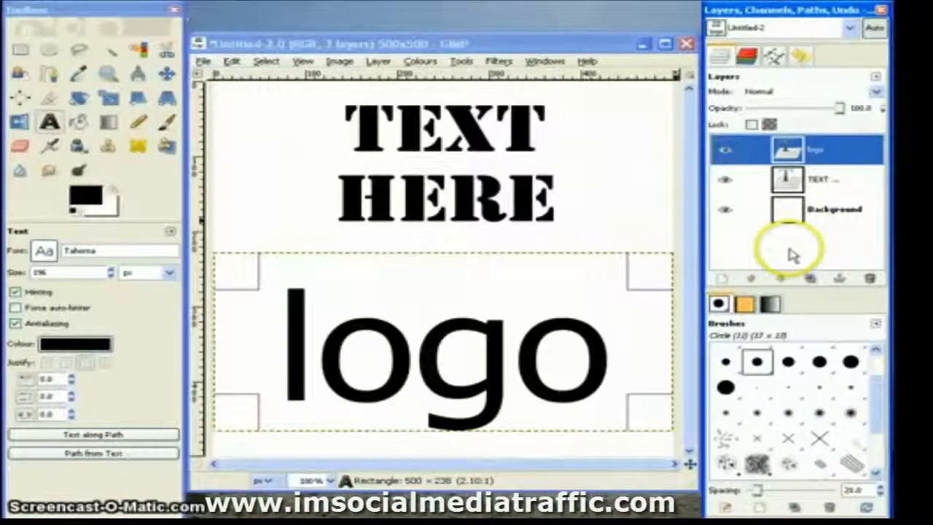
right_click(792, 250)
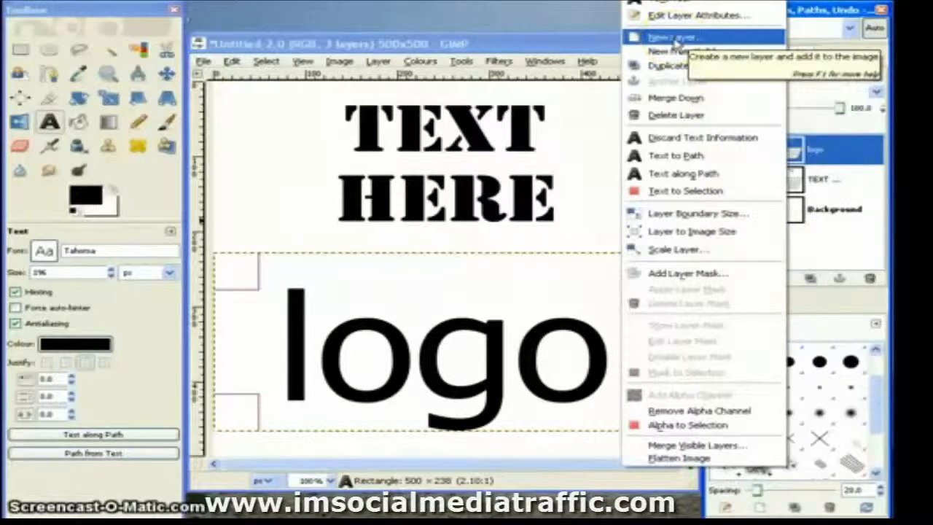
left_click(675, 40)
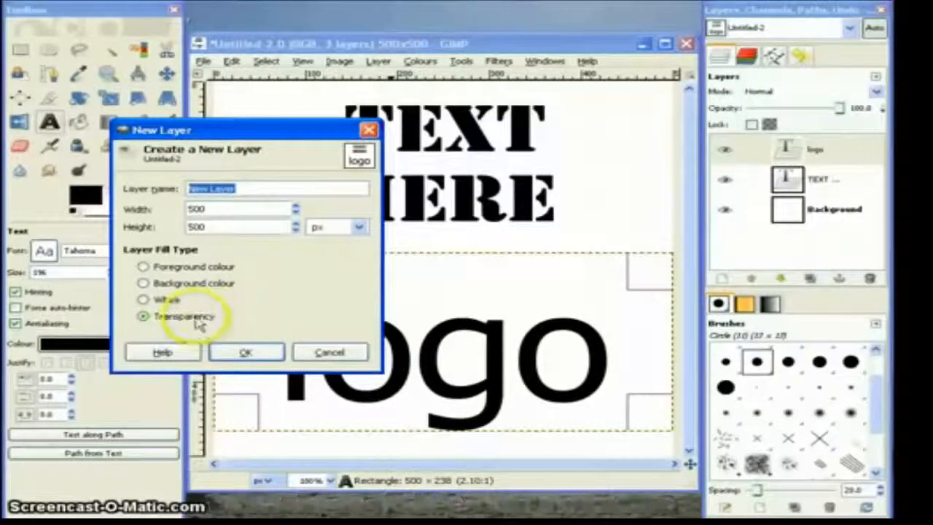
left_click(246, 352)
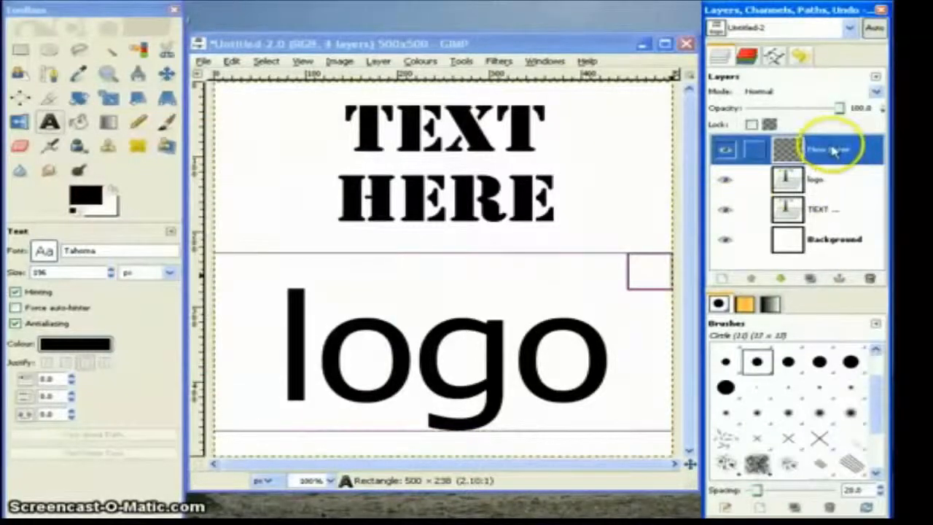
left_click_drag(826, 151, 786, 232)
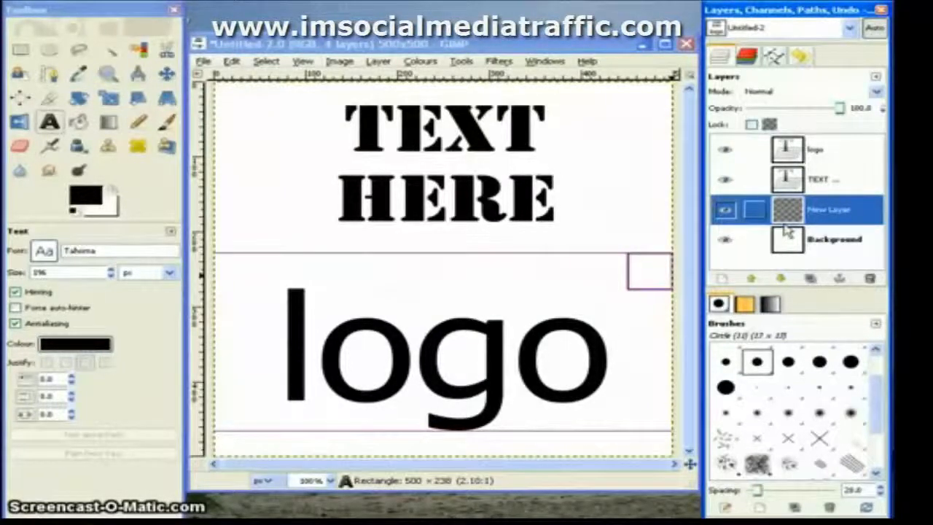
Paint a horizontal black stroke between the two texts using the Paintbrush with the Galaxy (AP) brush
left_click(167, 122)
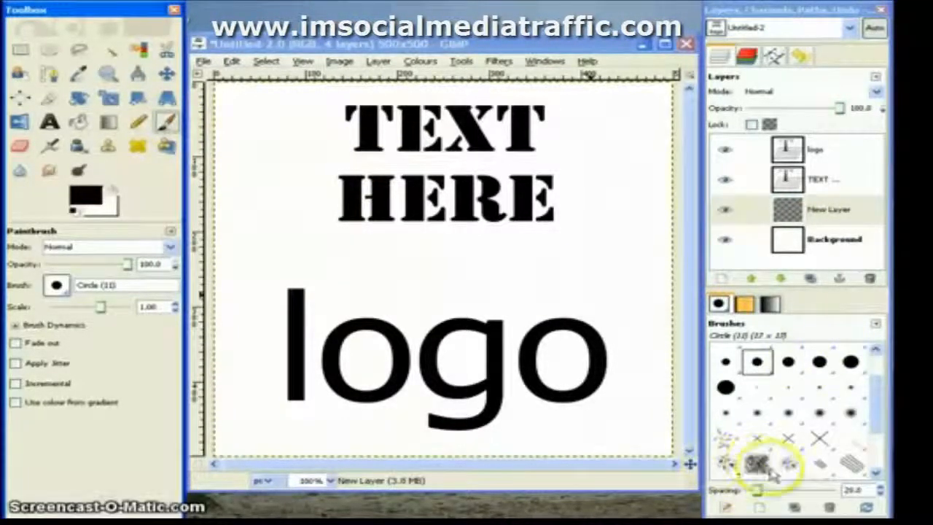
left_click(727, 465)
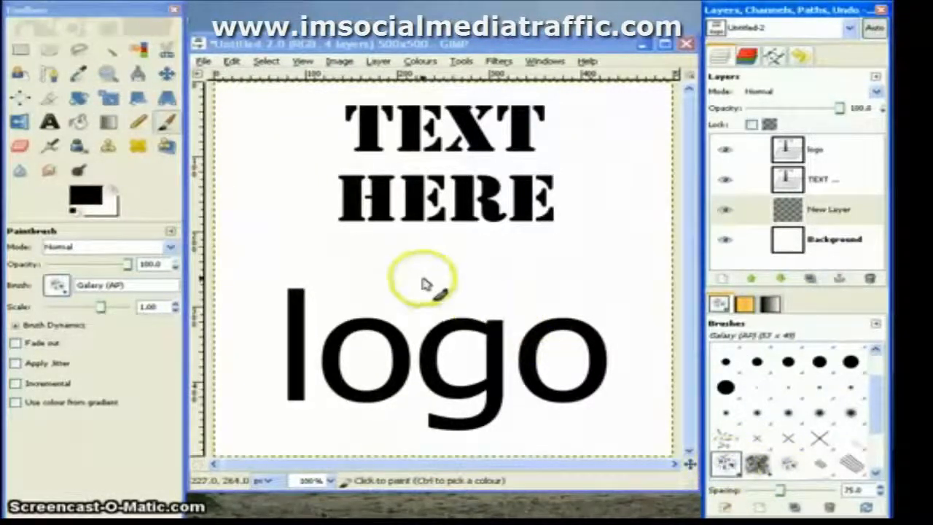
left_click(339, 269)
mouse_move(339, 270)
left_mouse_down()
mouse_move(491, 264)
mouse_move(535, 269)
mouse_move(543, 281)
left_mouse_up()
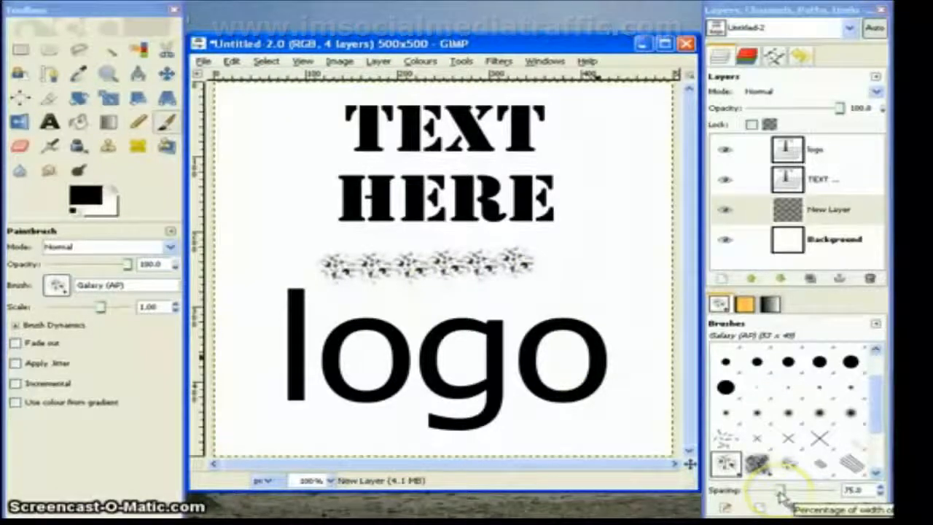
Set the brush spacing to 1.0 and undo the trial brush strokes
left_click_drag(780, 493, 737, 493)
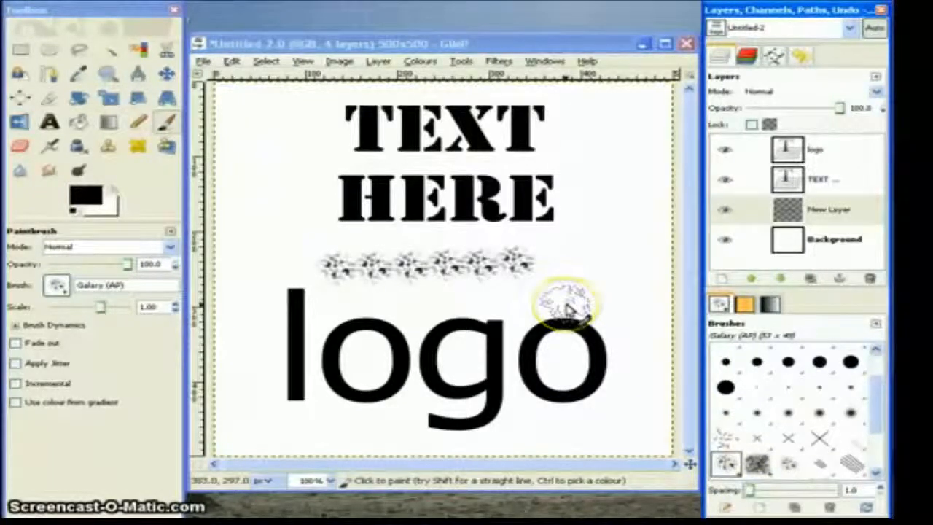
key("ctrl+z")
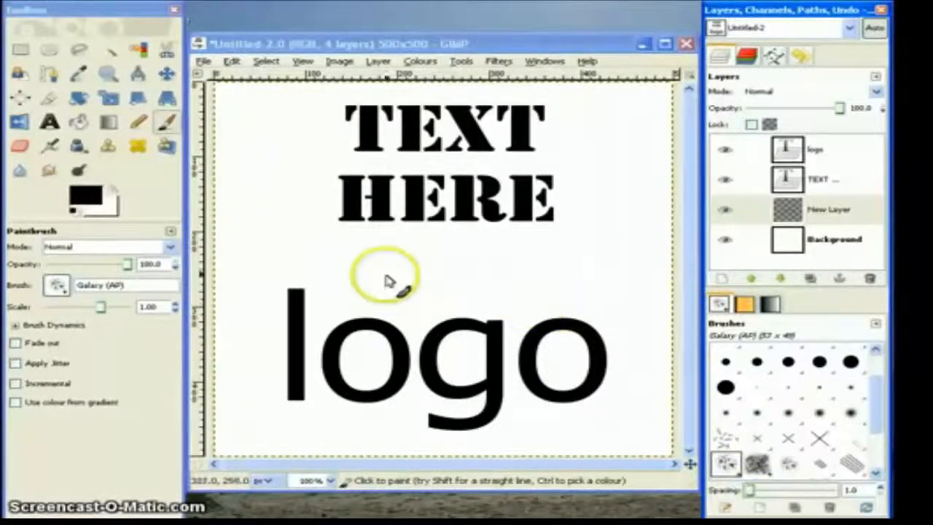
left_click(541, 304)
key("ctrl+z")
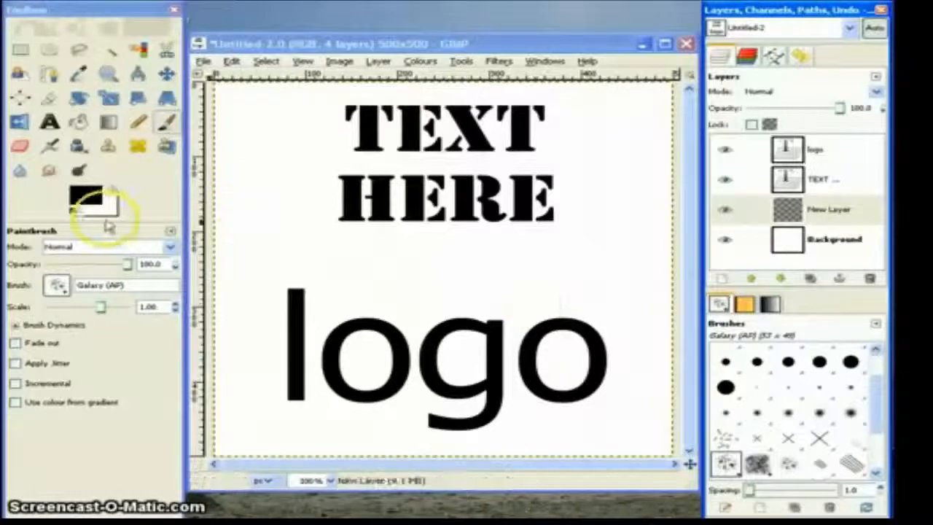
Set the foreground colour to the dark red swatch
left_click(95, 202)
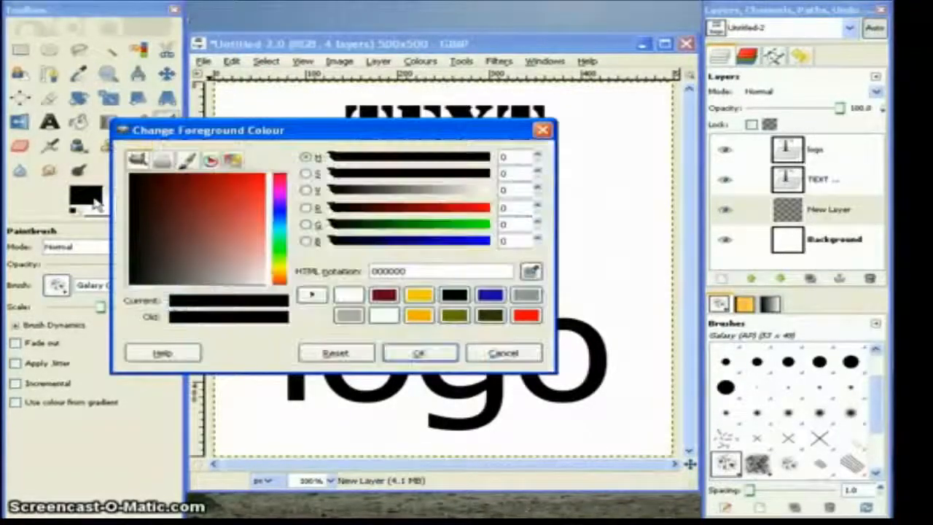
left_click(385, 296)
left_click(421, 355)
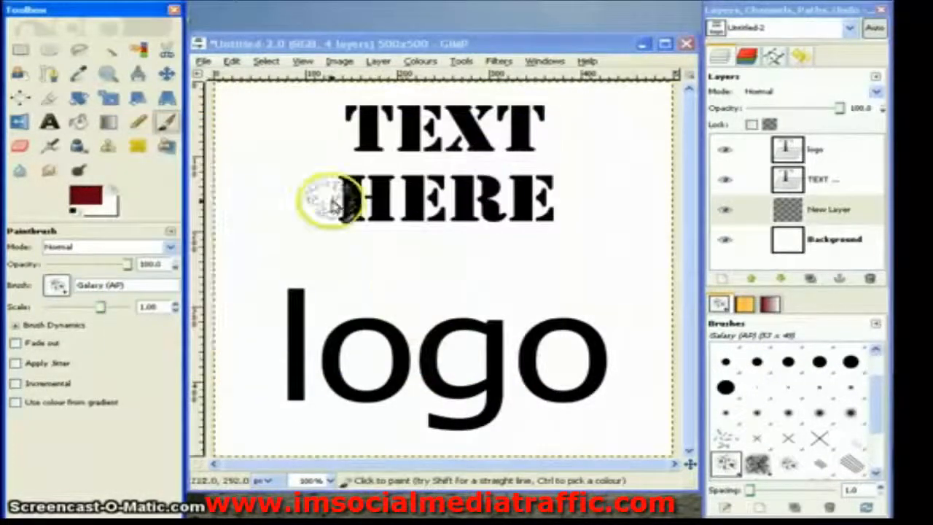
left_click(838, 210)
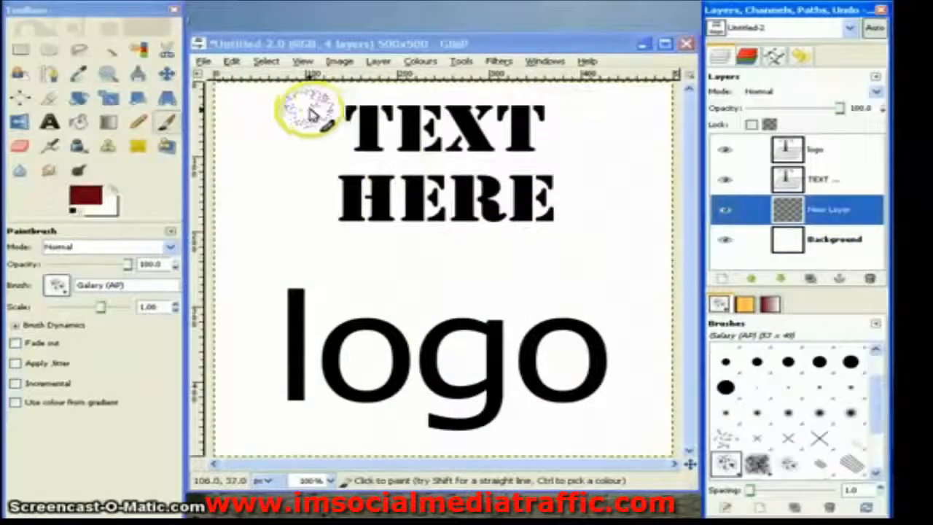
left_click_drag(266, 124, 607, 132)
mouse_move(452, 139)
left_mouse_down()
mouse_move(296, 143)
mouse_move(325, 189)
mouse_move(446, 174)
mouse_move(511, 186)
left_mouse_up()
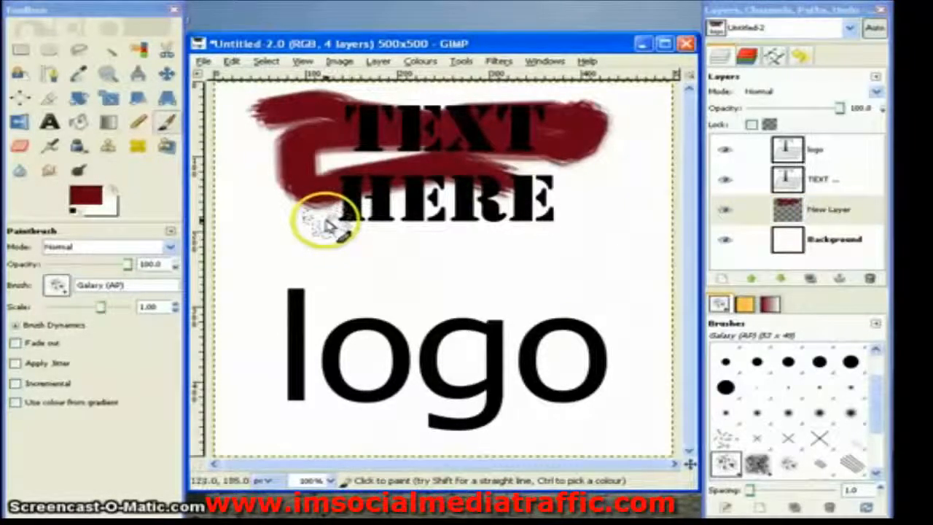
key("ctrl+z")
key("ctrl+z")
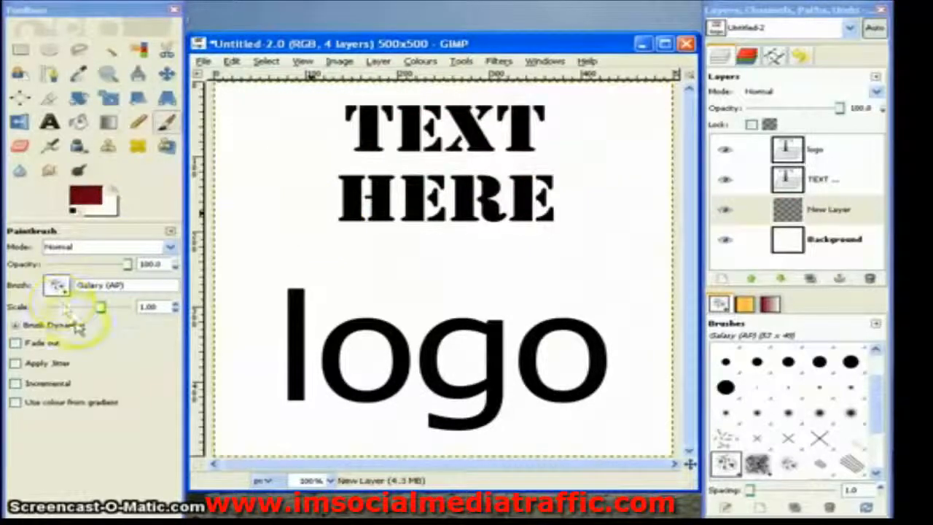
Set the brush scale to 2.72 and paint broad overlapping dark red strokes behind both texts to form a rough backdrop
left_click(102, 310)
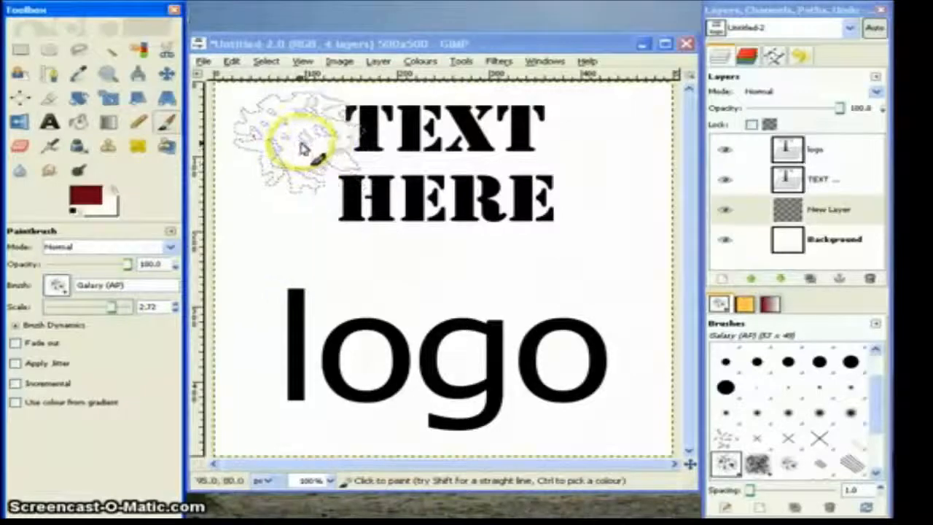
left_click_drag(298, 145, 610, 146)
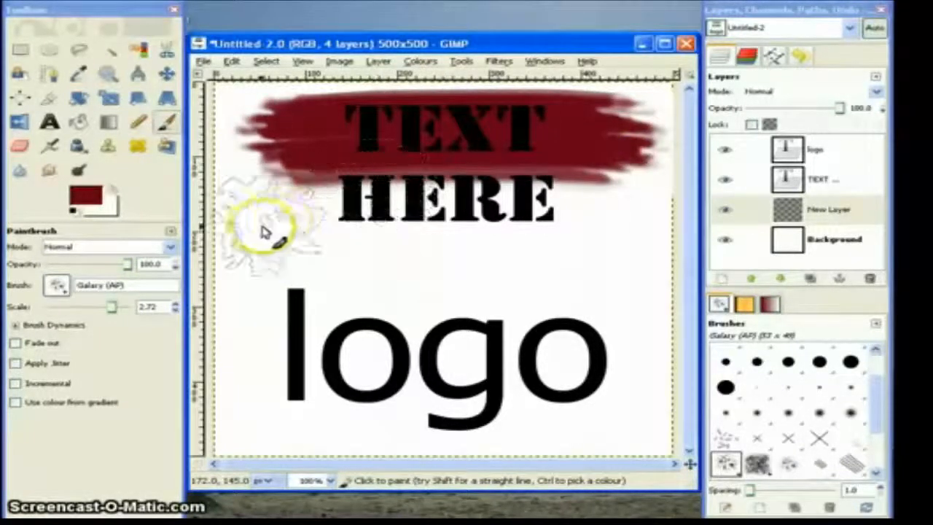
left_click(288, 224)
mouse_move(416, 213)
left_mouse_down()
mouse_move(583, 206)
mouse_move(620, 208)
left_mouse_up()
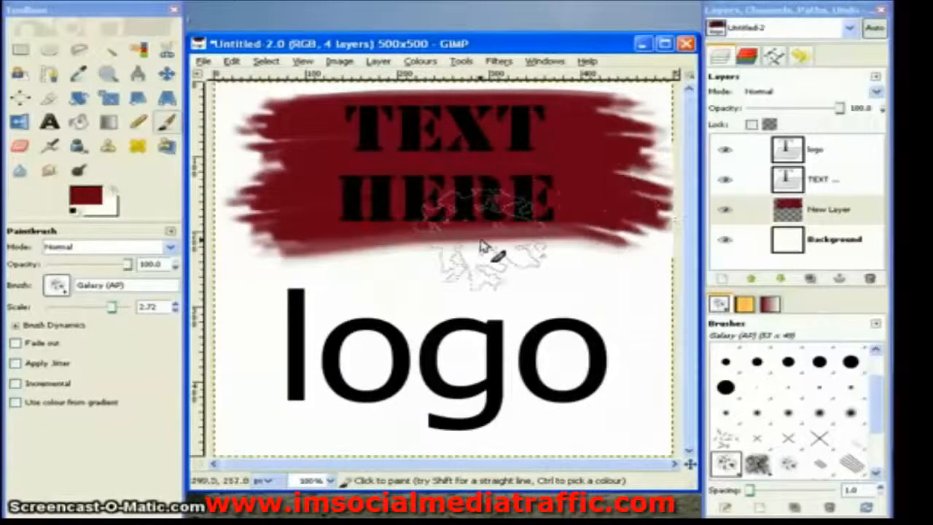
left_click(281, 295)
left_click_drag(280, 295, 577, 278)
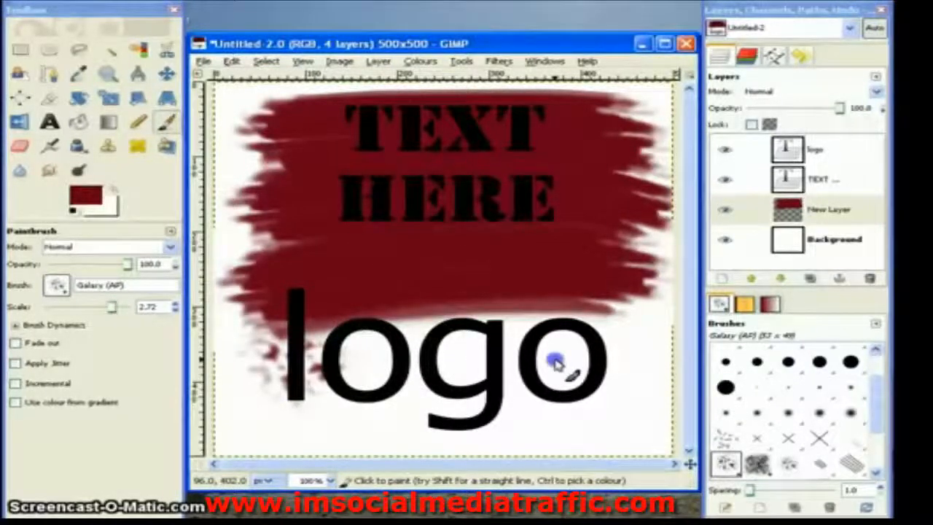
left_click_drag(556, 364, 605, 358)
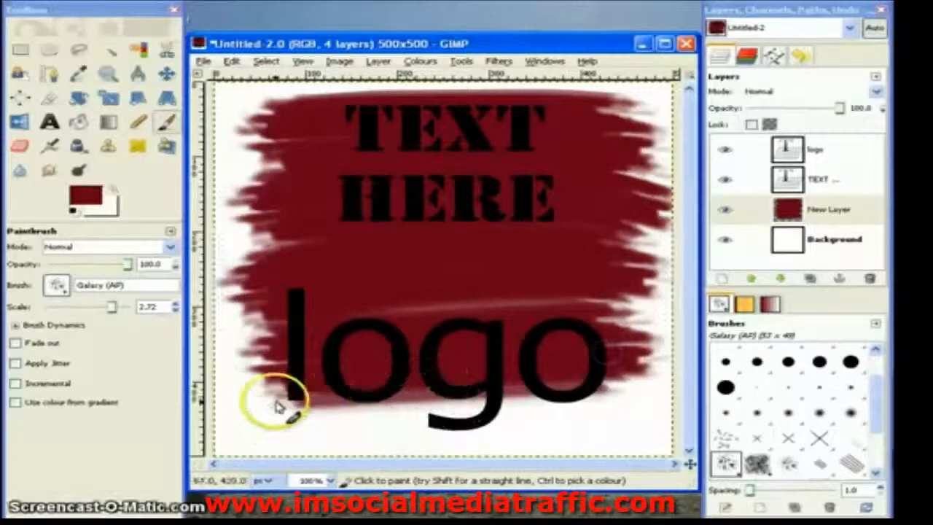
mouse_move(277, 407)
left_mouse_down()
mouse_move(442, 410)
mouse_move(595, 388)
left_mouse_up()
left_click(588, 315)
left_click_drag(588, 315, 396, 319)
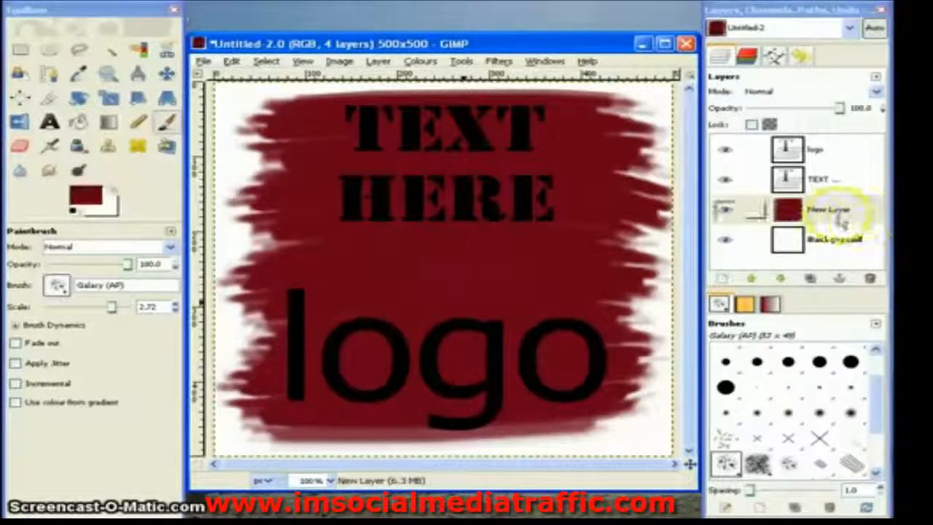
left_click_drag(842, 221, 831, 169)
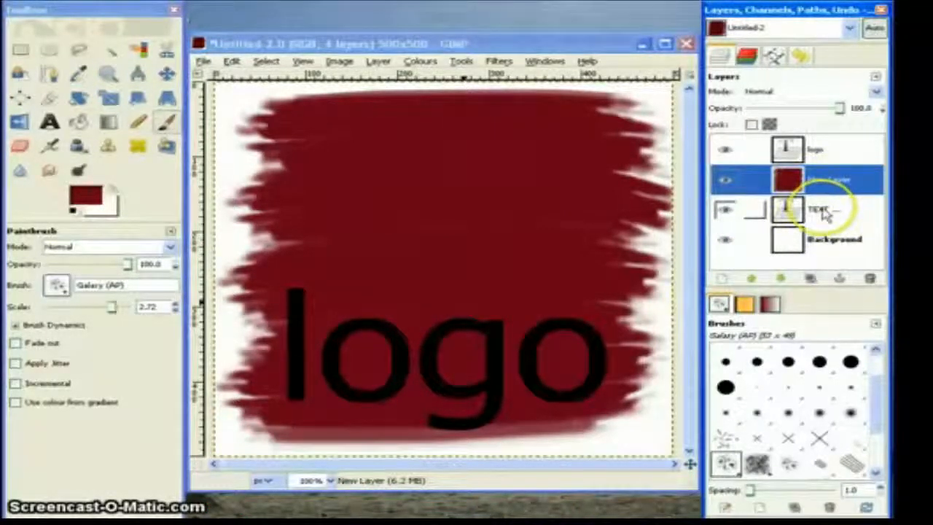
left_click_drag(552, 198, 555, 202)
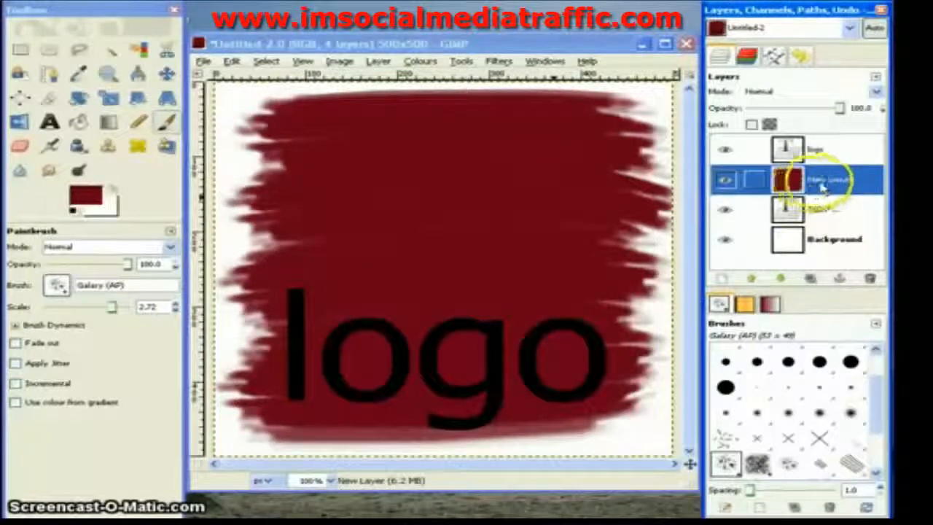
mouse_move(822, 186)
left_mouse_down()
mouse_move(823, 139)
mouse_move(822, 191)
mouse_move(802, 230)
left_mouse_up()
left_click(831, 151)
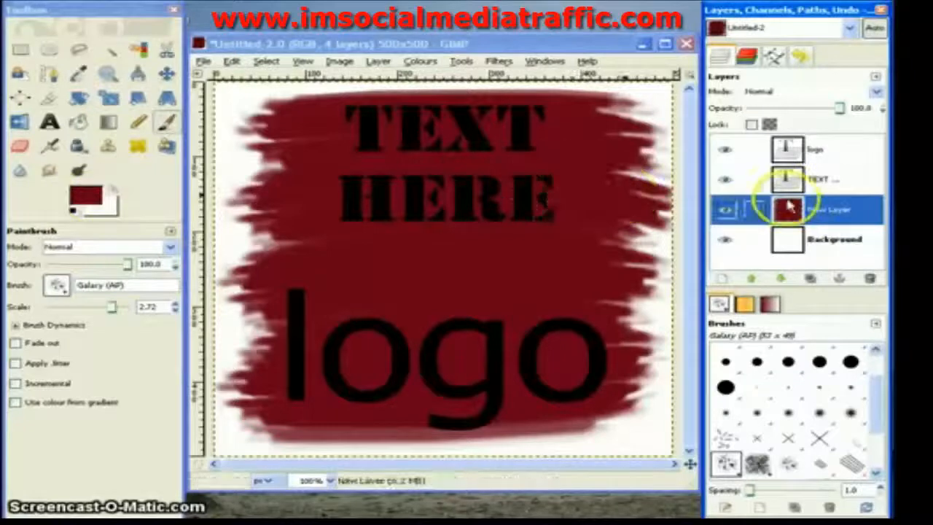
Change the colour of the "TEXT HERE" text to yellow (f7c900)
left_click(815, 188)
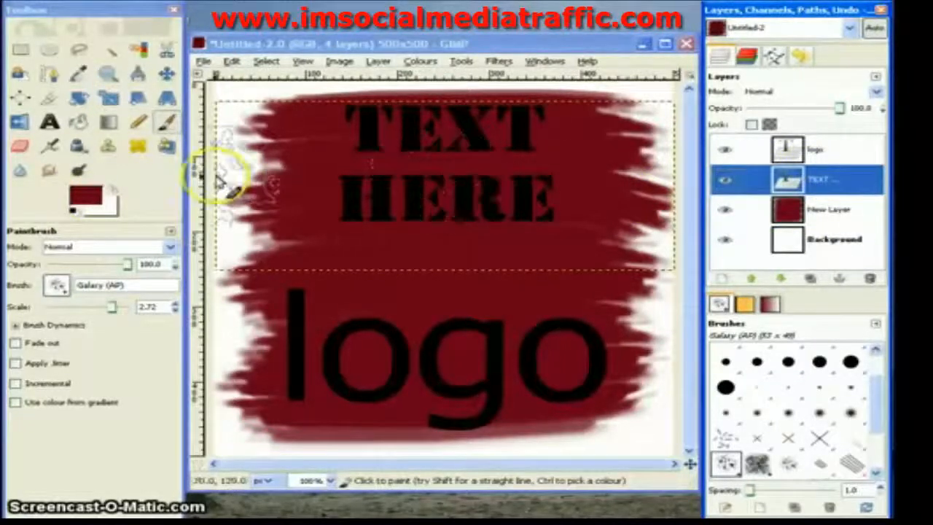
left_click(50, 123)
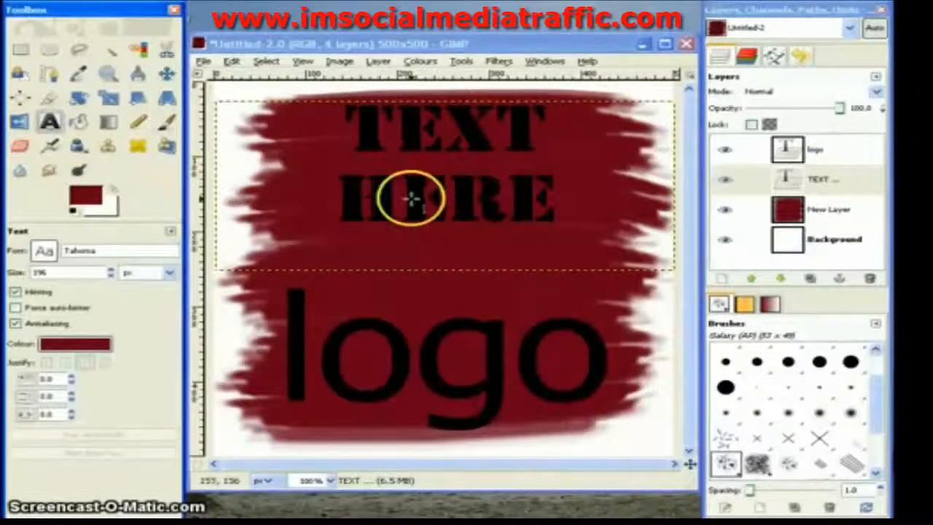
left_click(389, 192)
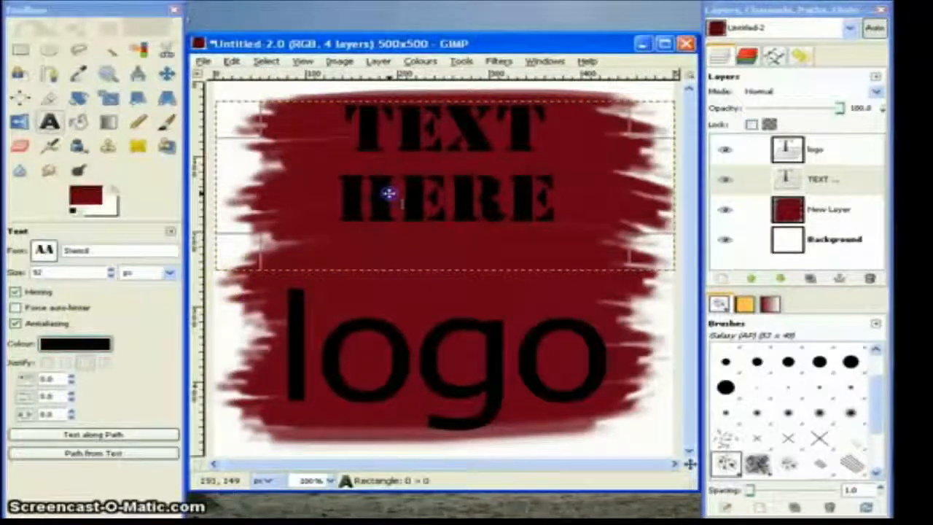
left_click(86, 353)
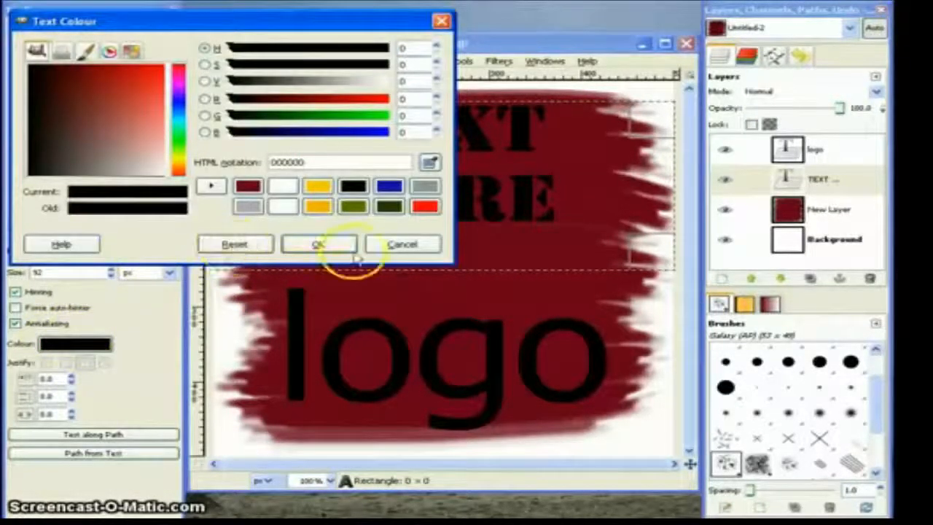
left_click(319, 186)
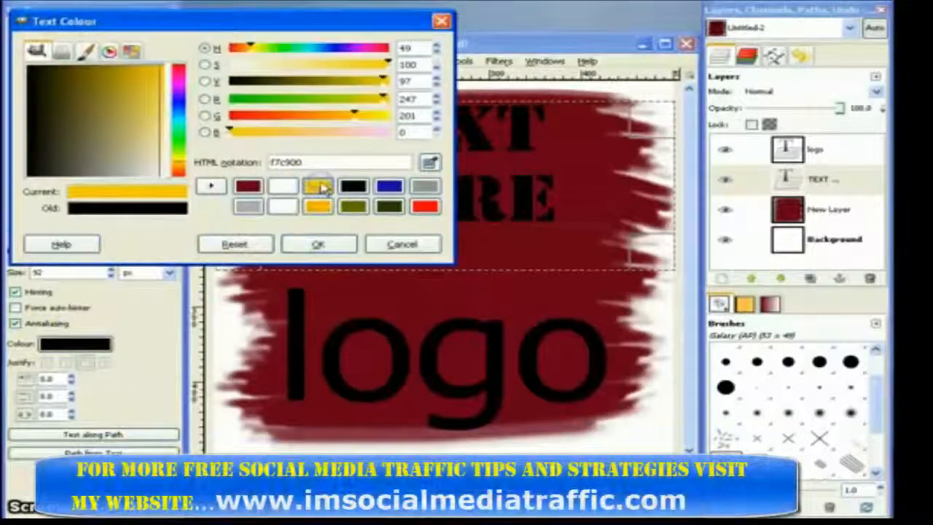
left_click(318, 244)
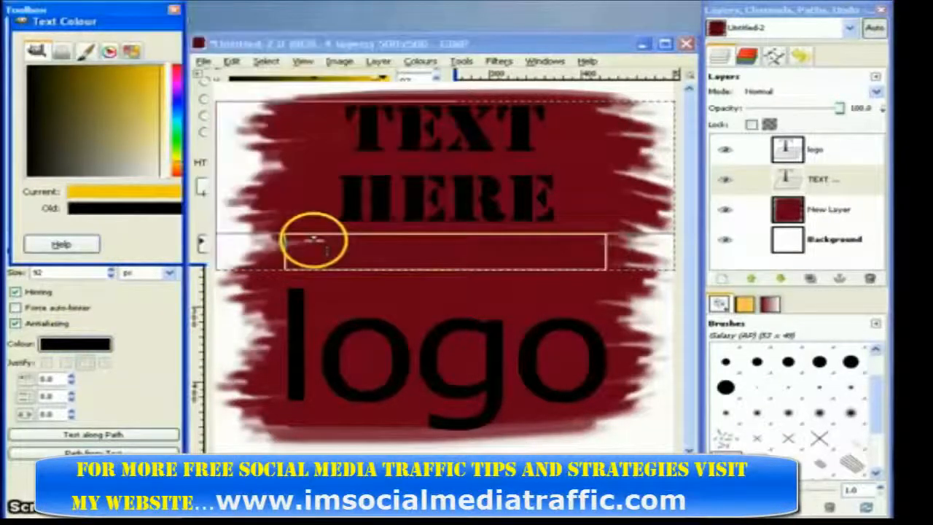
Change the colour of the "logo" text to white (ffffff)
left_click(828, 151)
left_click(493, 334)
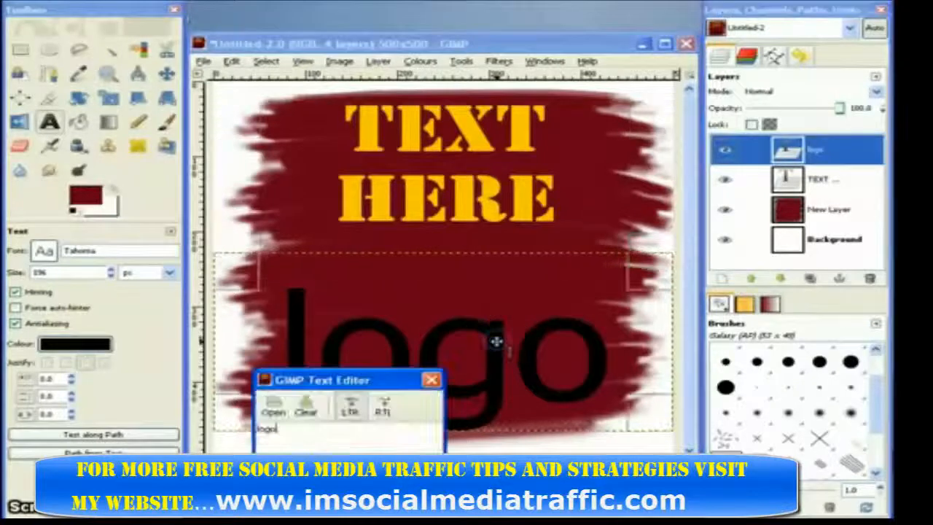
left_click(85, 346)
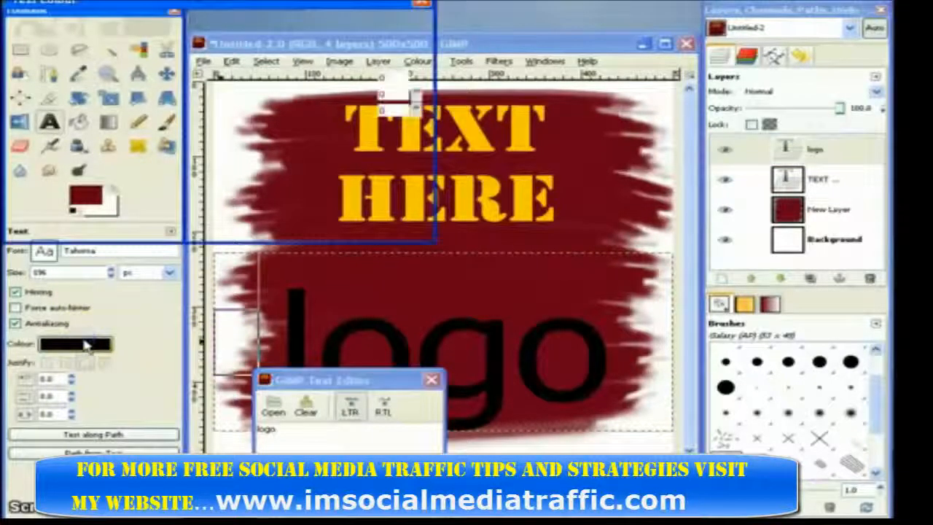
left_click(299, 165)
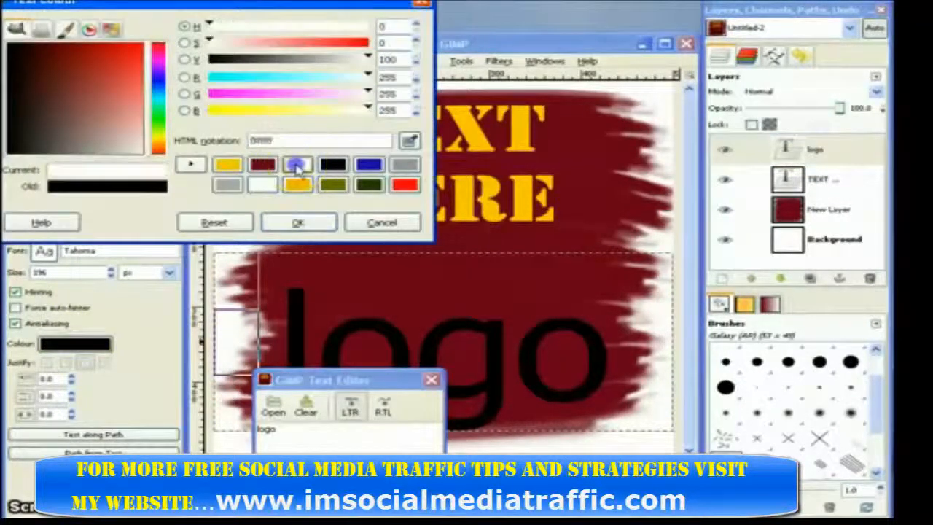
left_click(299, 223)
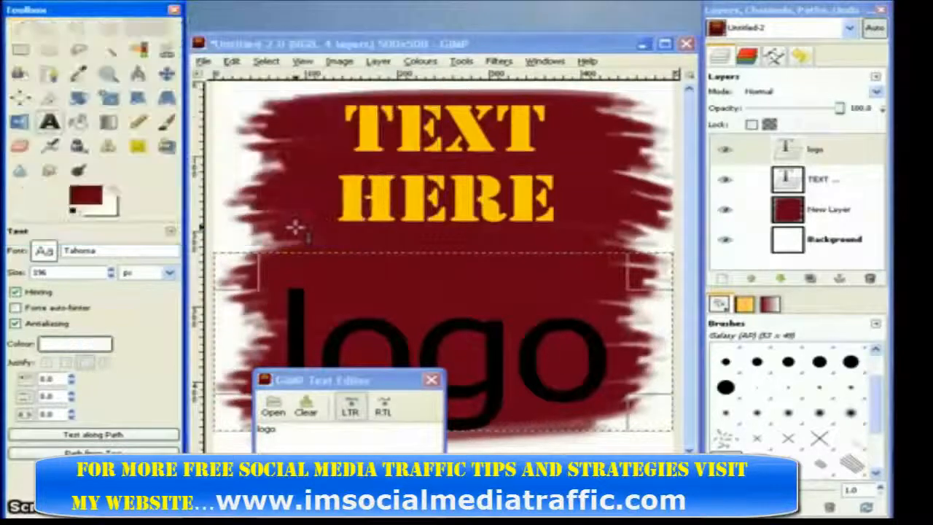
left_click(309, 255)
left_click(603, 336)
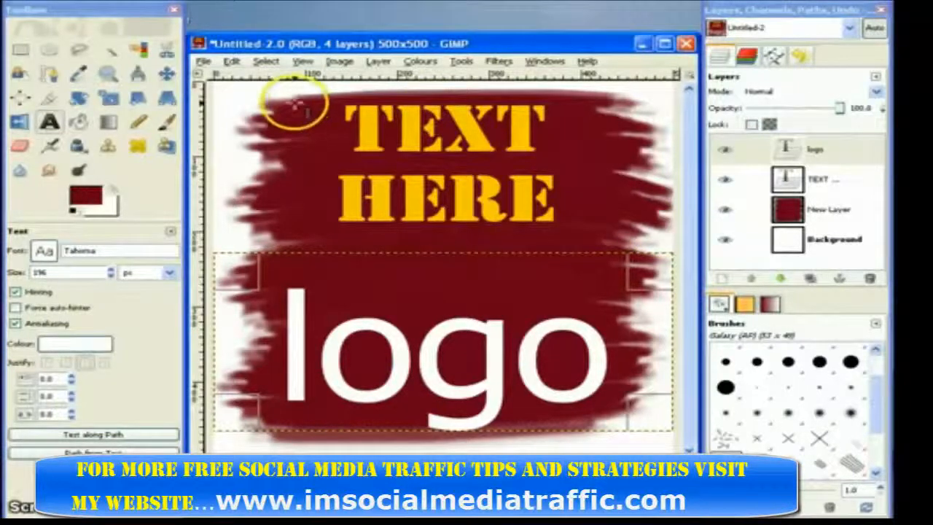
Save the image to the Desktop as a GIMP XCF image named Untitled.xcf
left_click(205, 62)
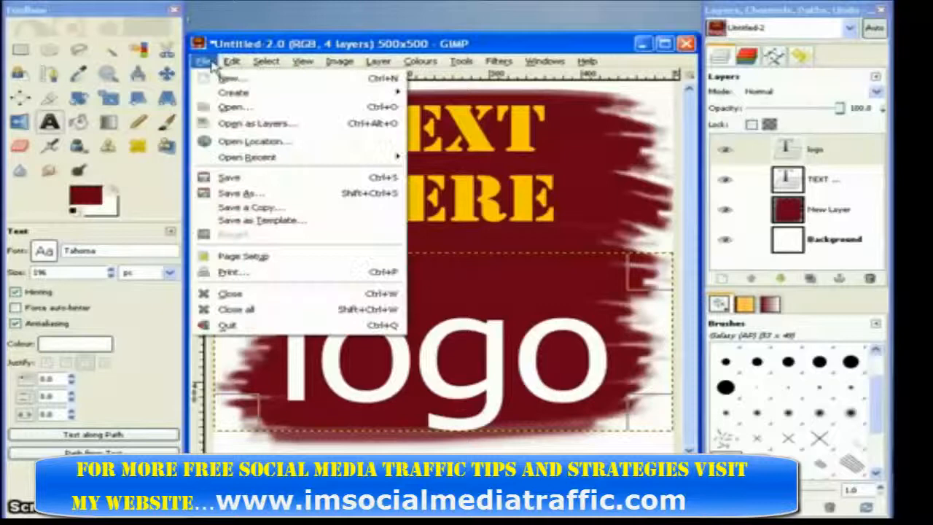
left_click(238, 182)
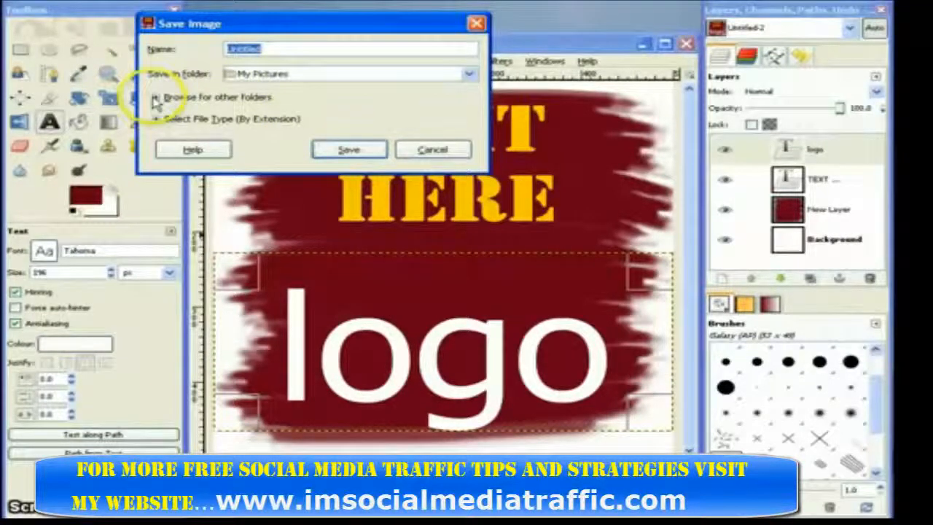
left_click(157, 122)
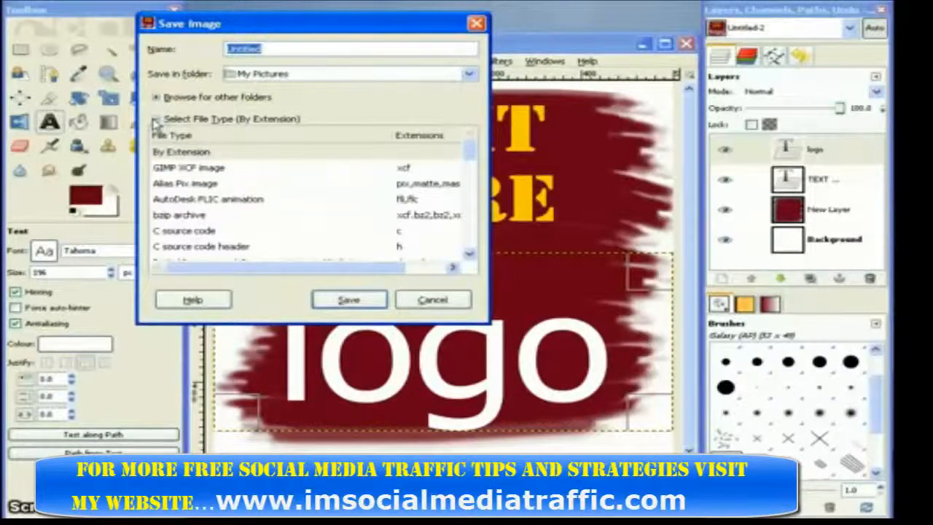
left_click(177, 154)
left_click(169, 169)
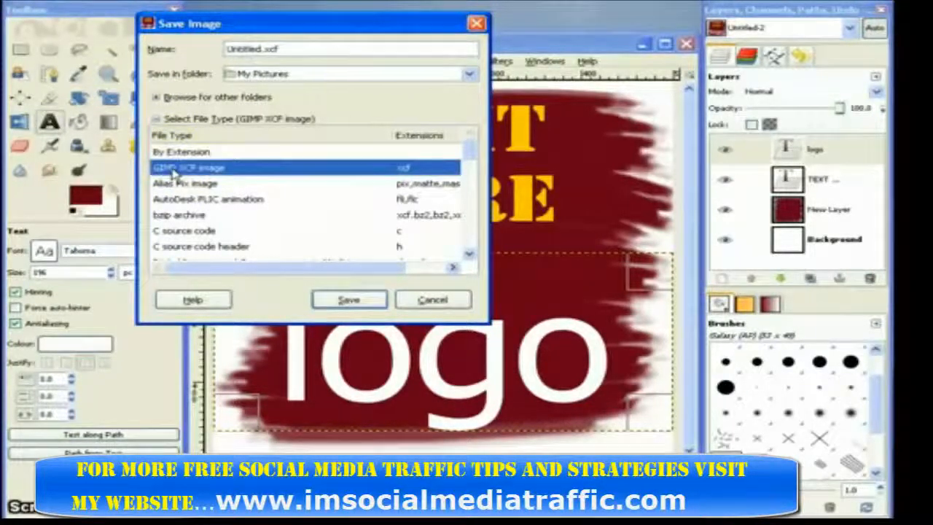
left_click(157, 98)
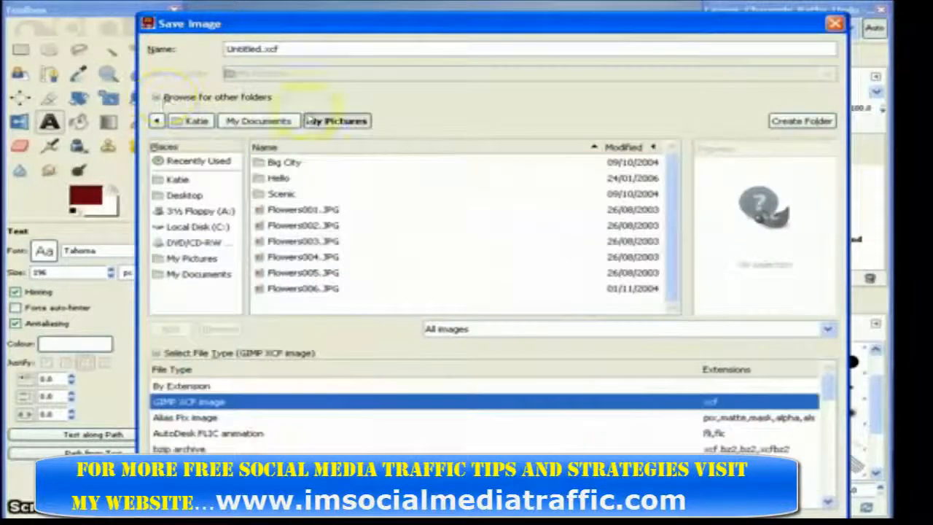
left_click(181, 197)
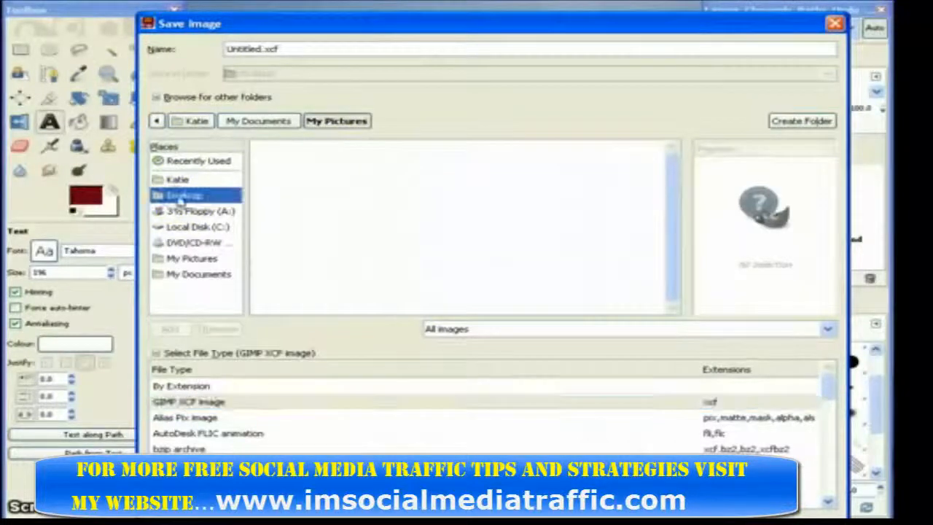
left_click(155, 97)
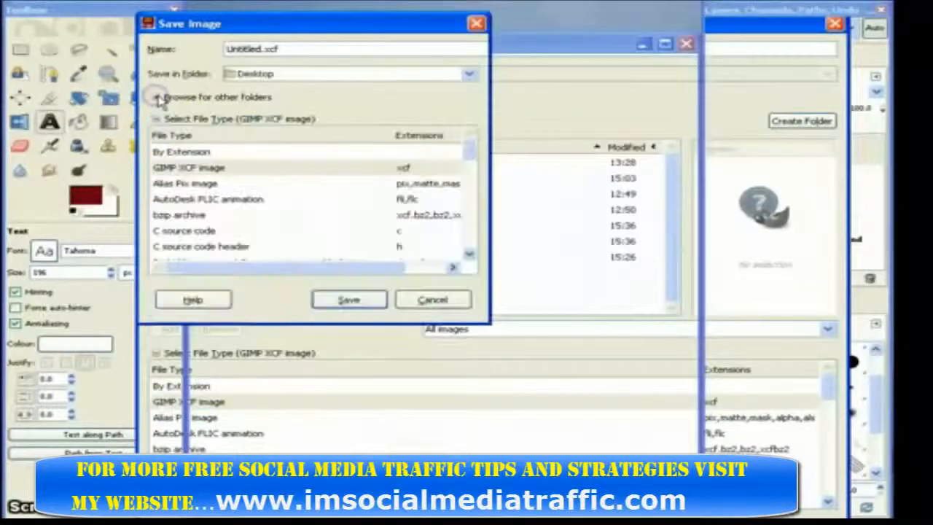
left_click(156, 120)
left_click(341, 304)
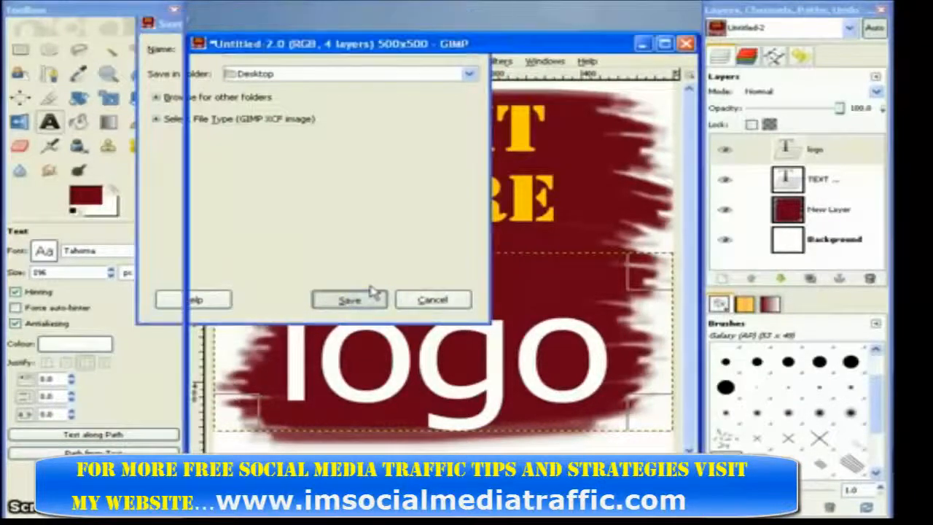
left_click(333, 202)
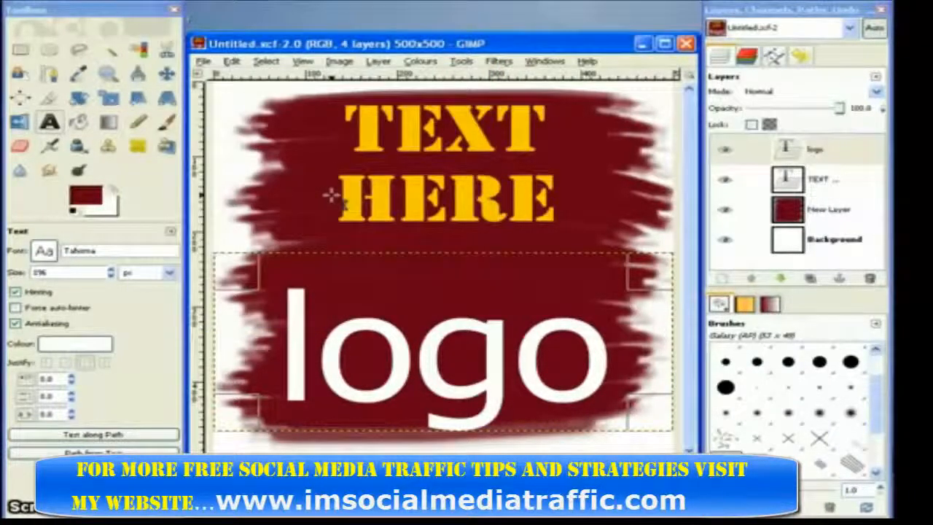
Scale the whole image down to 100 × 100 pixels using cubic interpolation
left_click(334, 63)
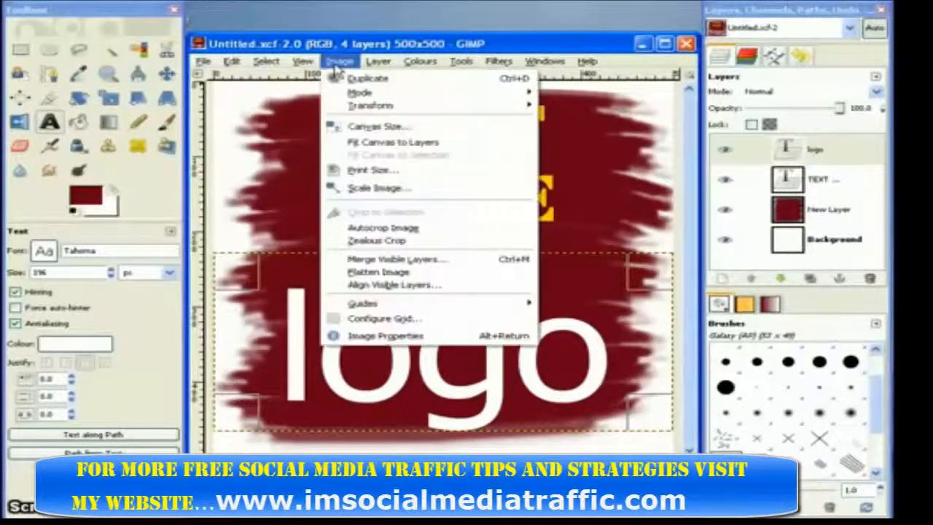
left_click(357, 191)
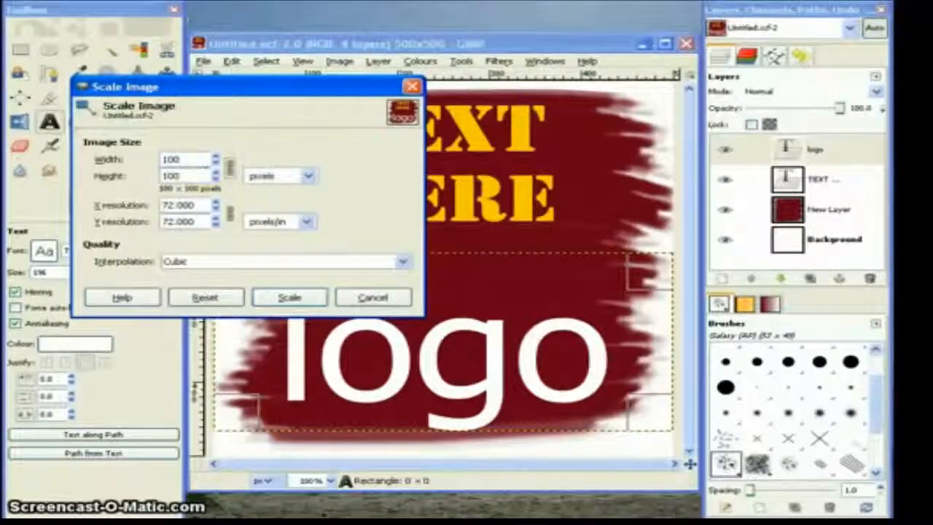
left_click(289, 297)
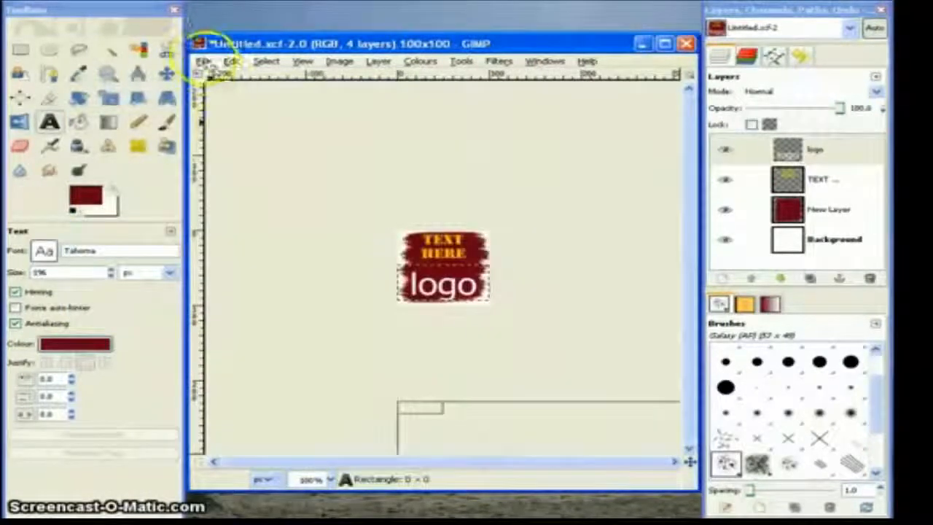
Save the scaled image to the Desktop as the JPEG file Untitled.jpg, flattening it on export and keeping quality at 85
left_click(204, 62)
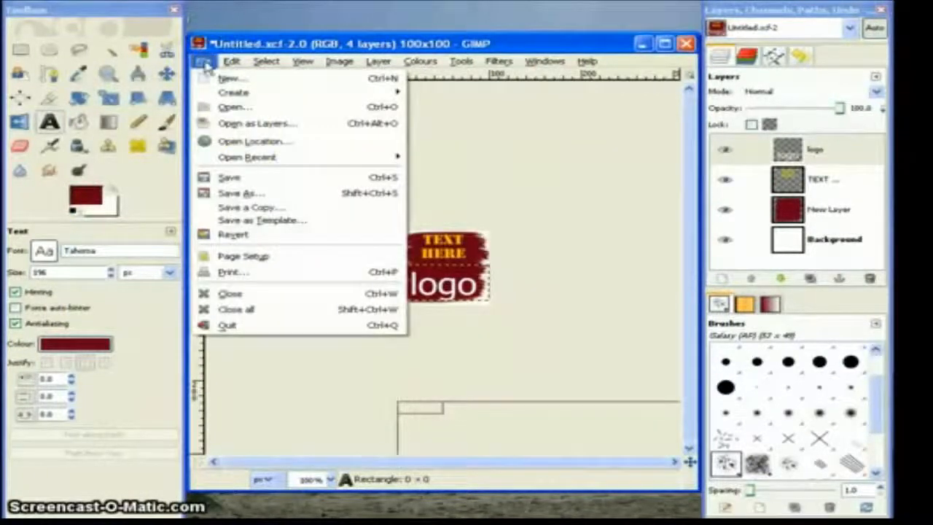
left_click(248, 195)
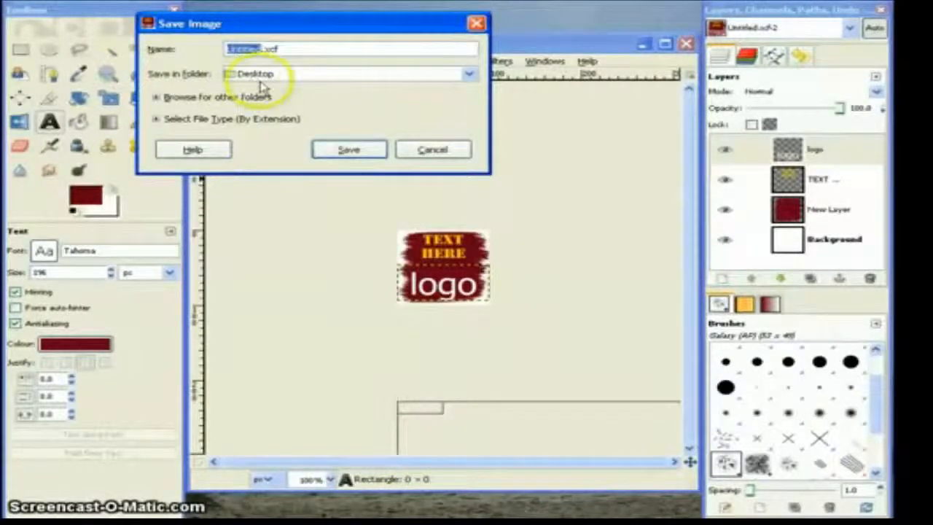
left_click(156, 119)
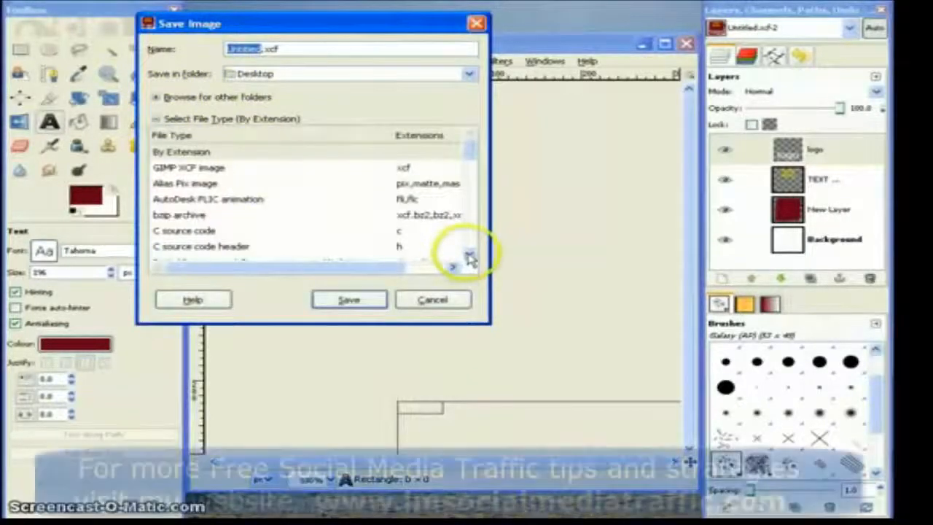
left_click(469, 253)
left_click(470, 255)
left_click(470, 255)
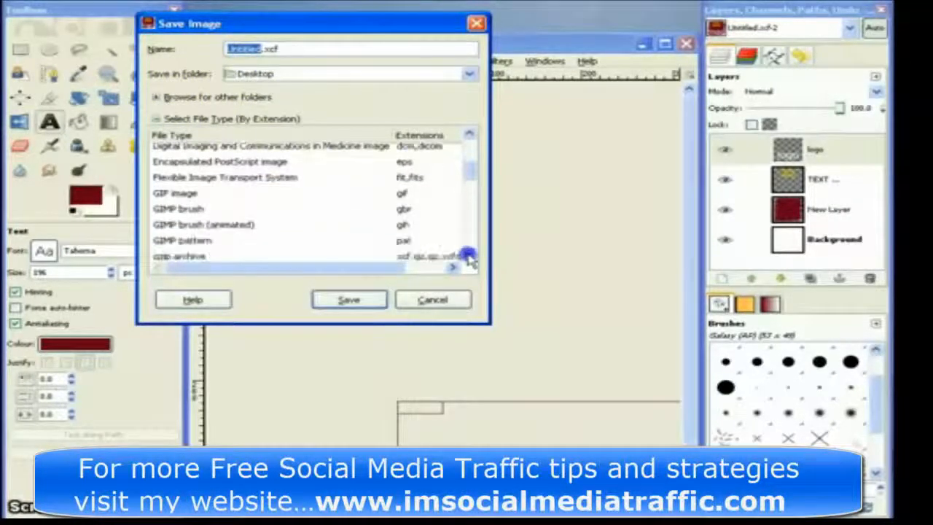
left_click(469, 255)
left_click(470, 256)
left_click(183, 230)
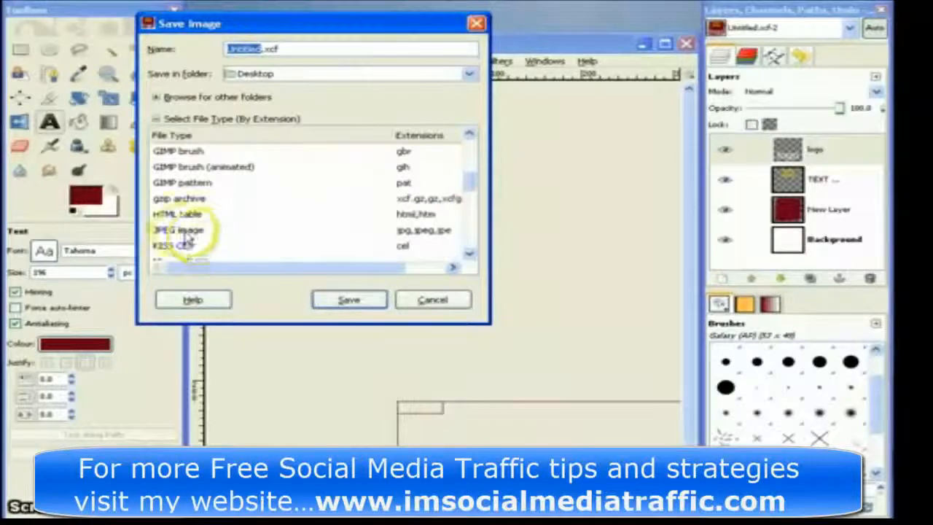
left_click(349, 298)
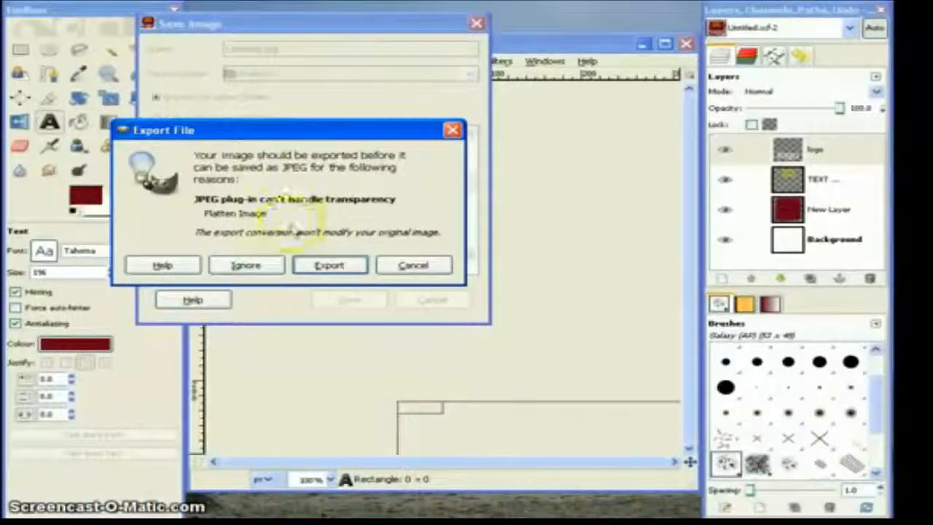
left_click(329, 267)
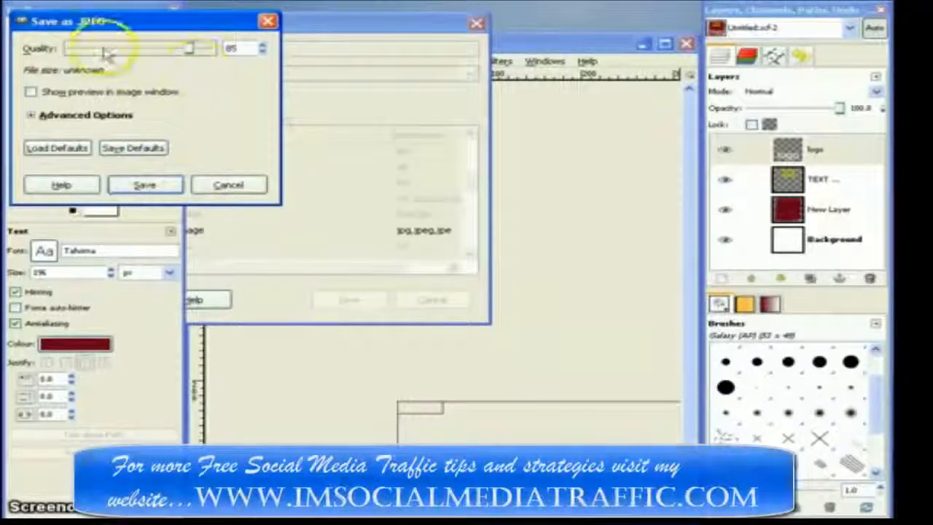
left_click(159, 188)
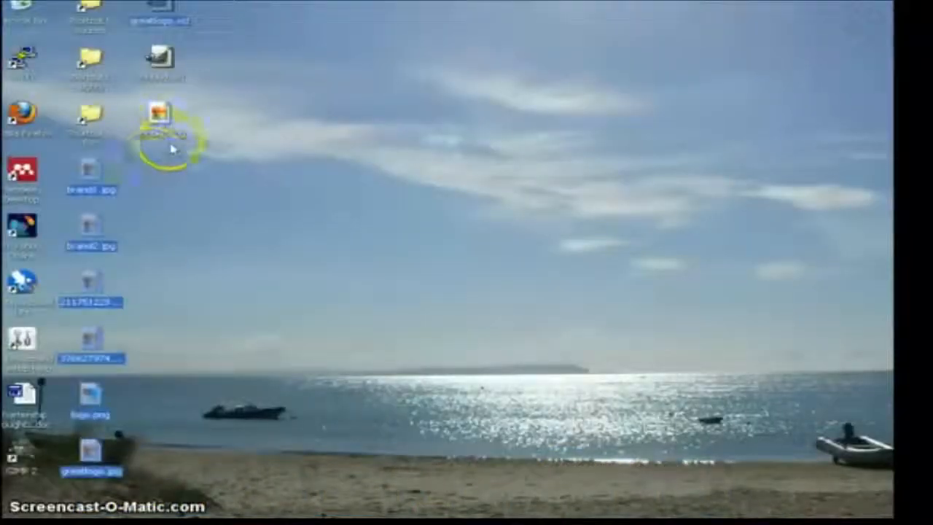
Open the exported Untitled.jpg from the Windows desktop to view it
double_click(159, 111)
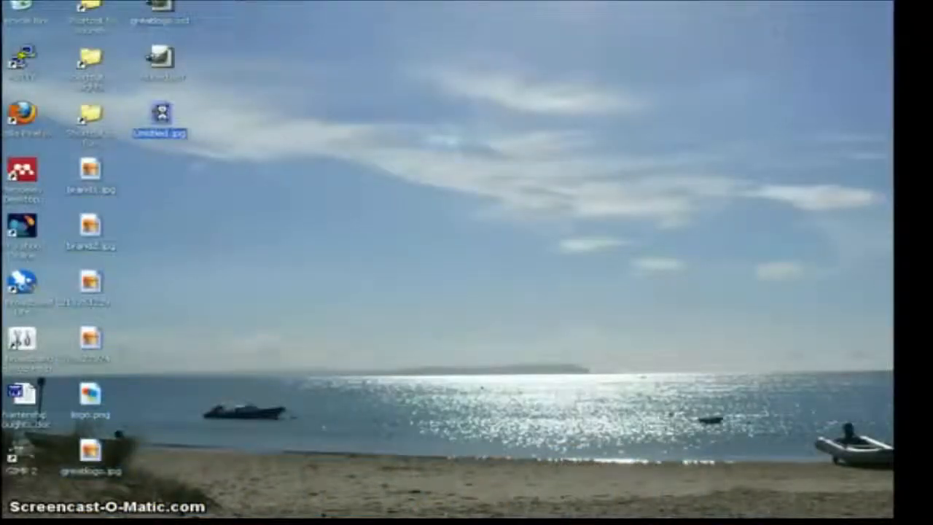